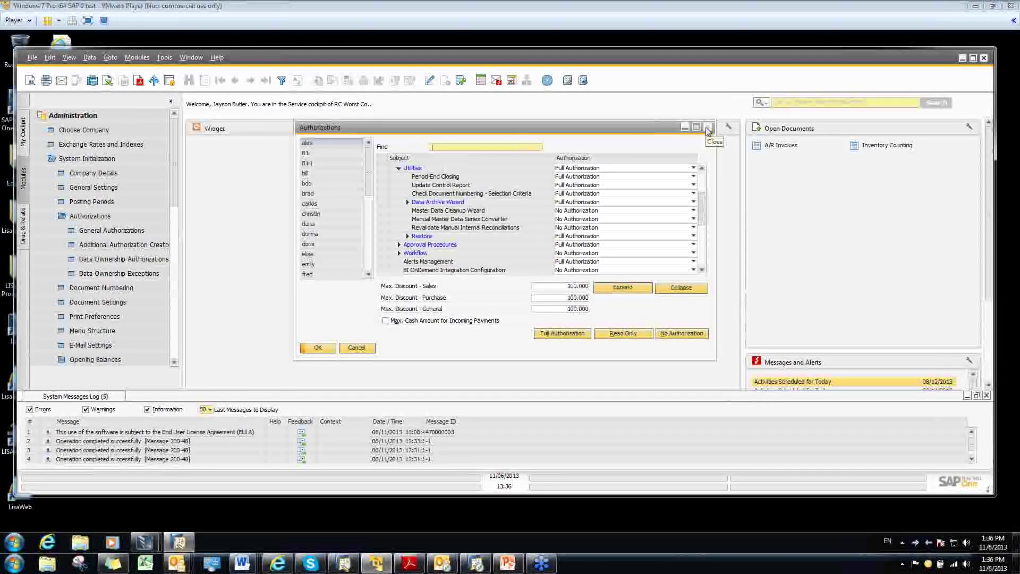
Step: Close the Authorizations and Profit and Loss Statement windows and collapse the Administration module
click(708, 128)
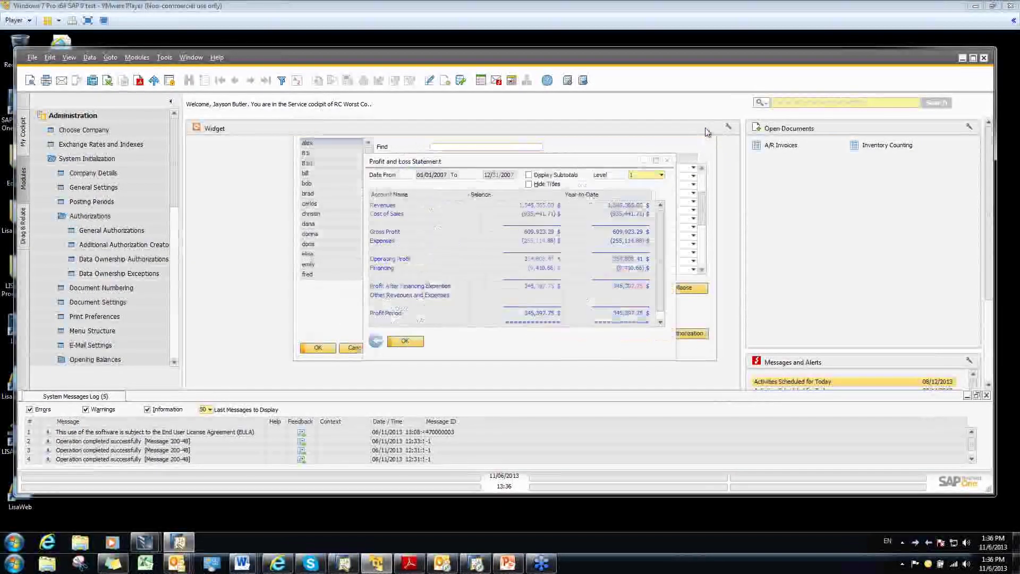
click(668, 160)
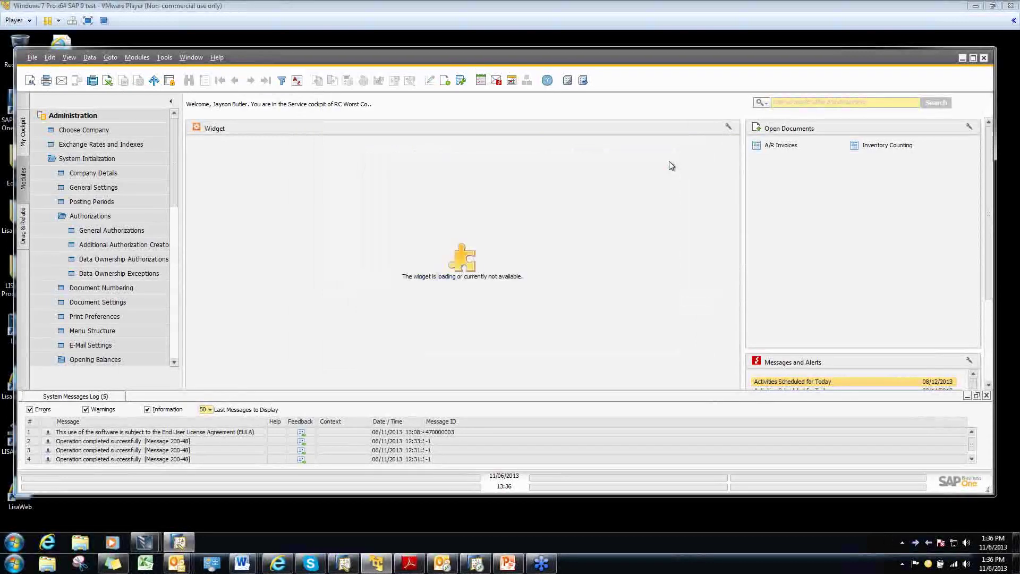
click(98, 116)
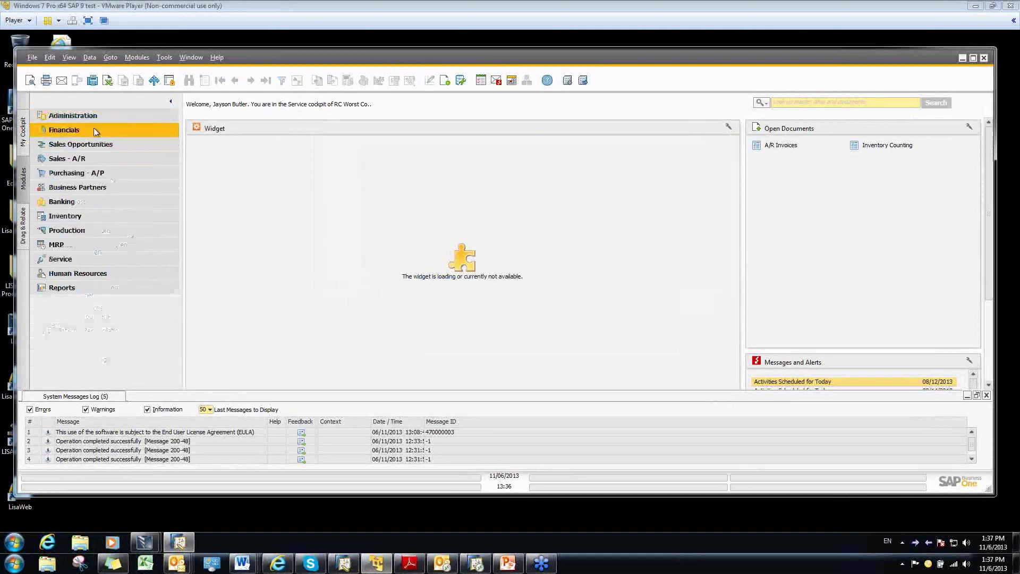
Step: Examine the Year End Close Clearing account under Equity in the Chart of Accounts, widening the window to read the full account names
click(95, 130)
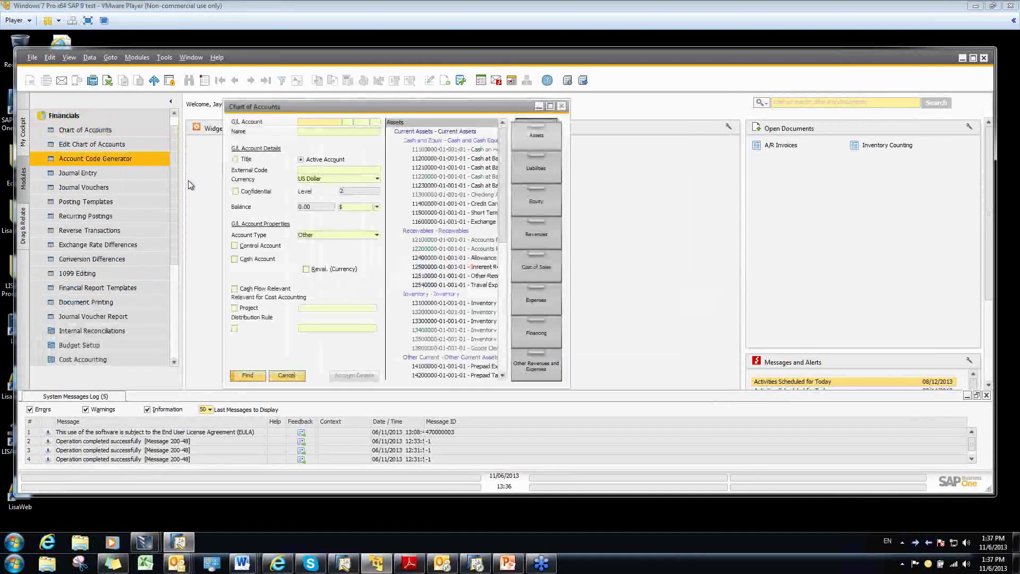
click(539, 201)
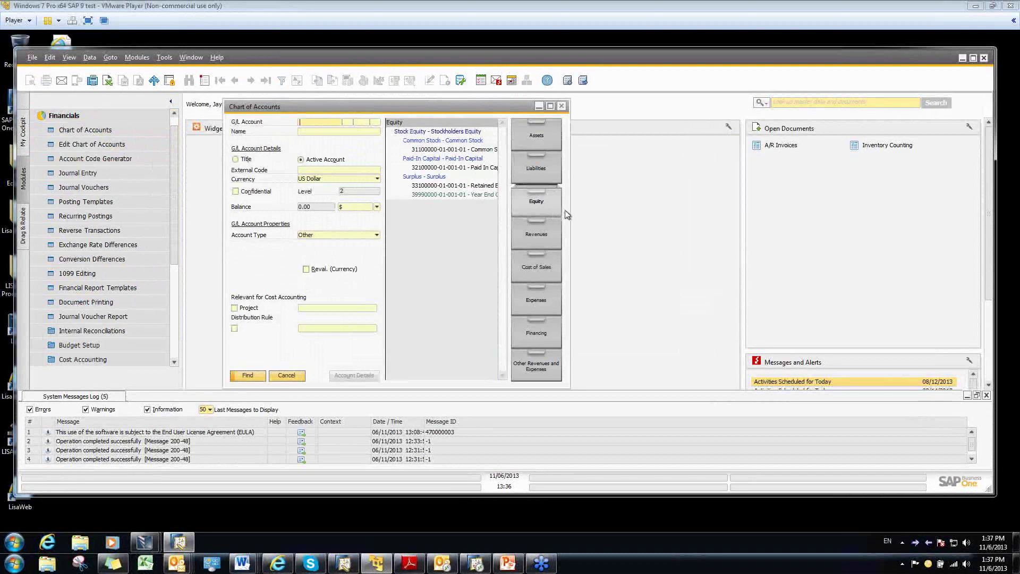
drag(569, 209, 656, 213)
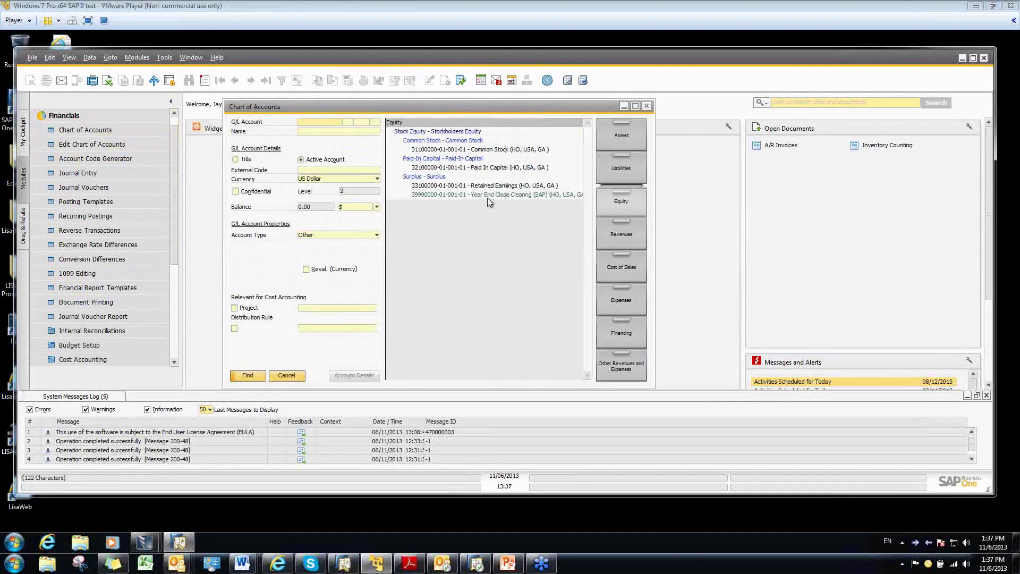
click(486, 196)
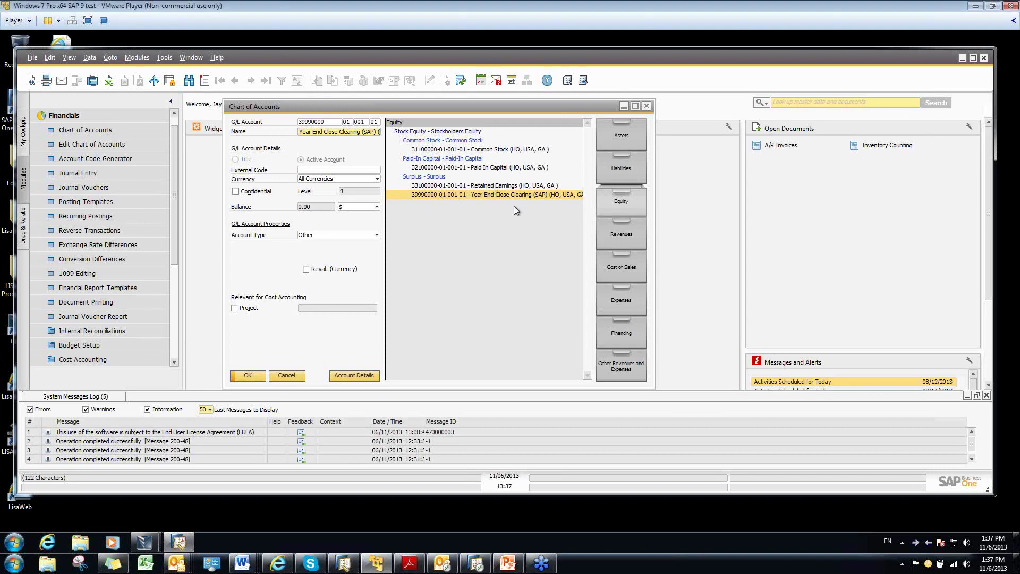
click(286, 376)
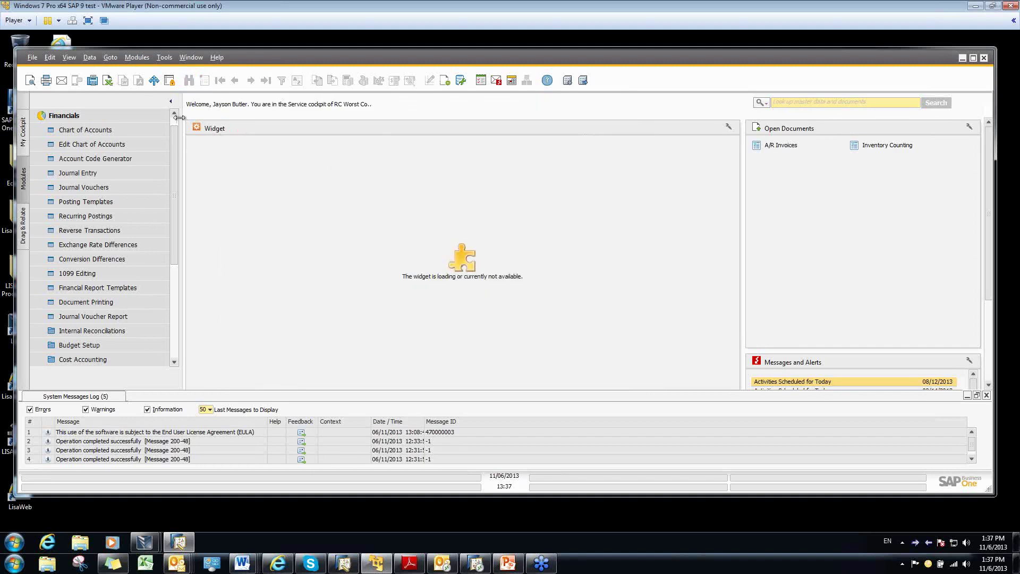
Step: Check the Period-End Closing Account in the general G/L Account Determination settings of the financial setup
scroll(173, 122, up, 1)
click(143, 115)
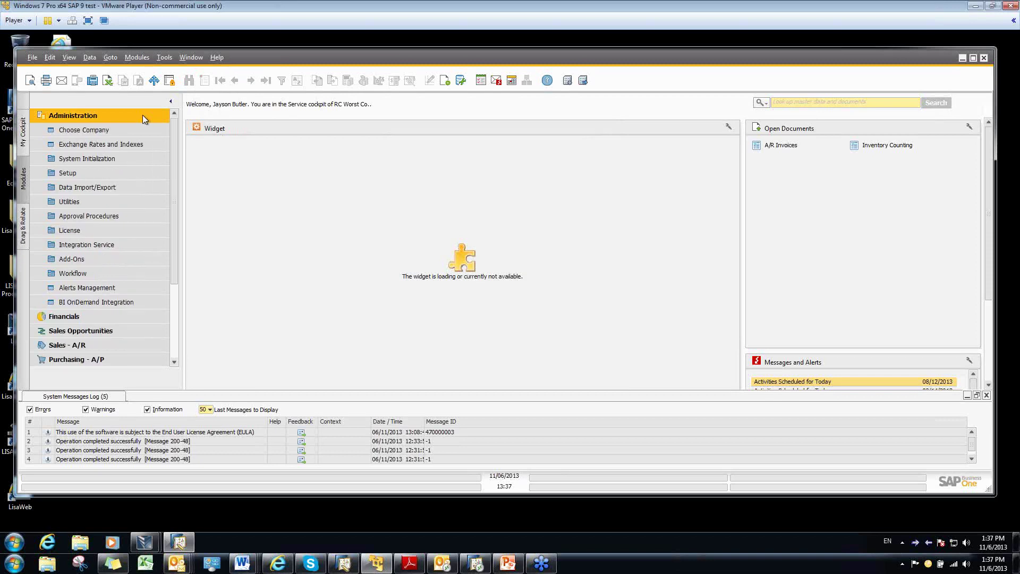
click(84, 173)
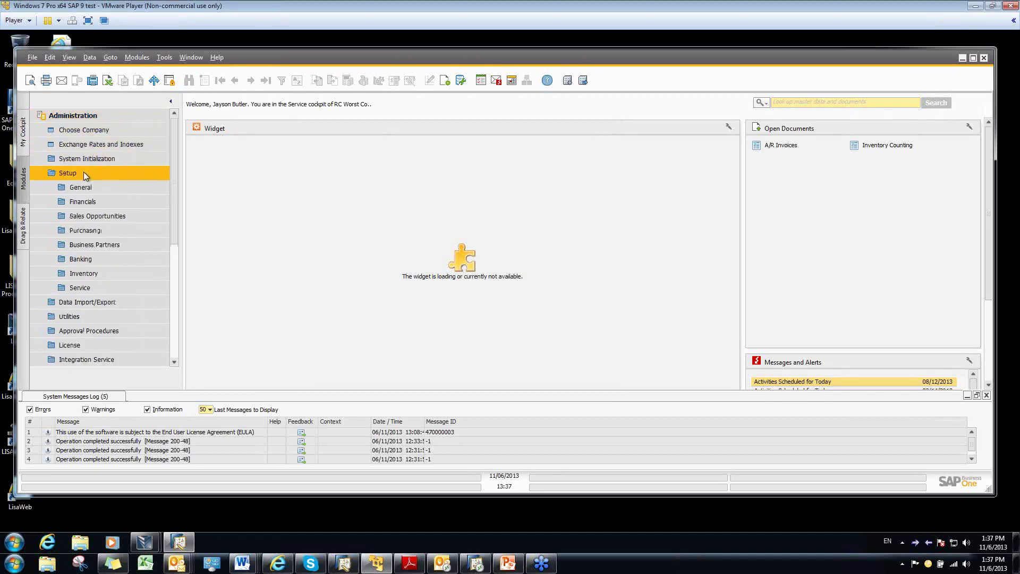
click(87, 202)
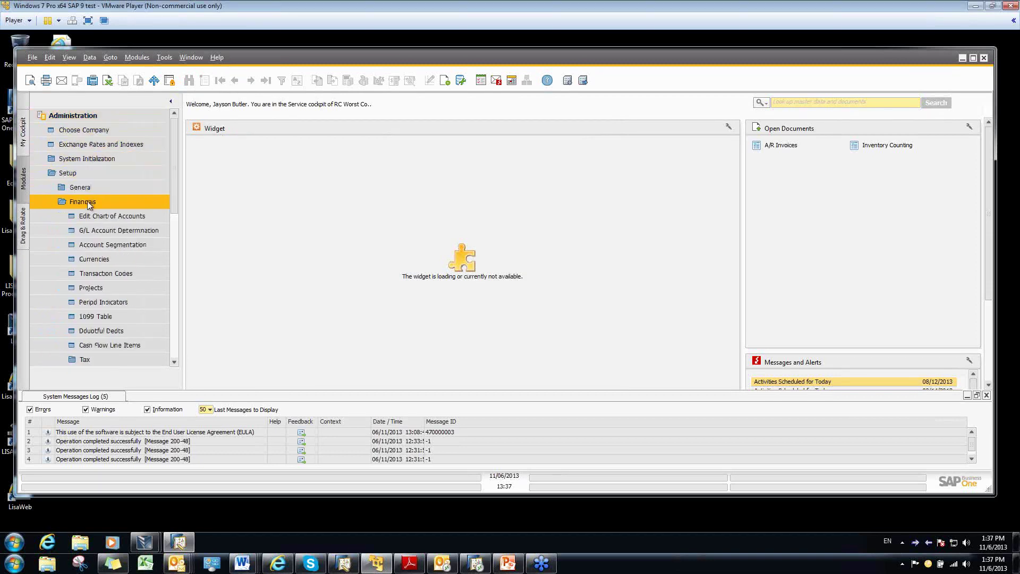
click(102, 229)
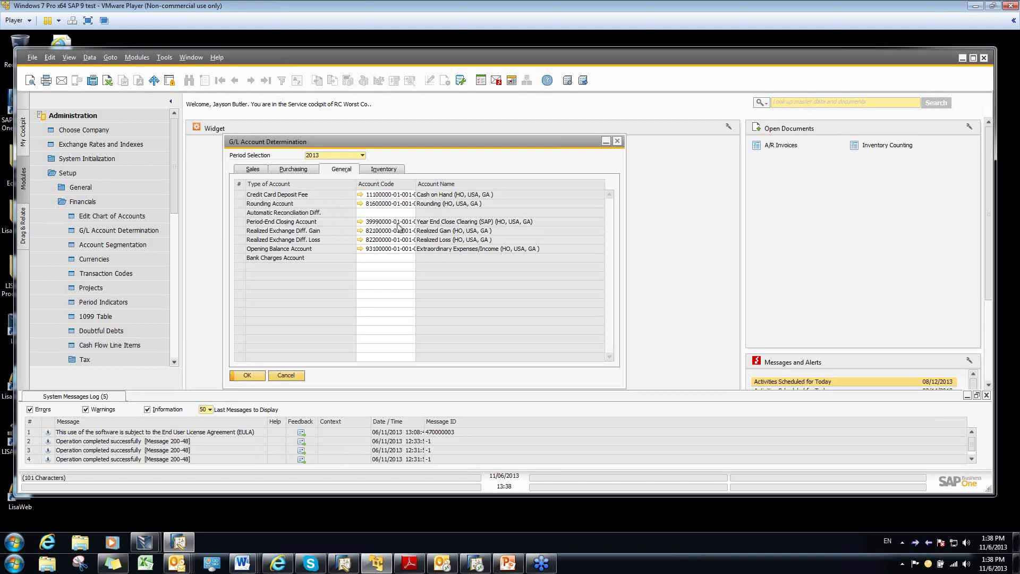
click(286, 376)
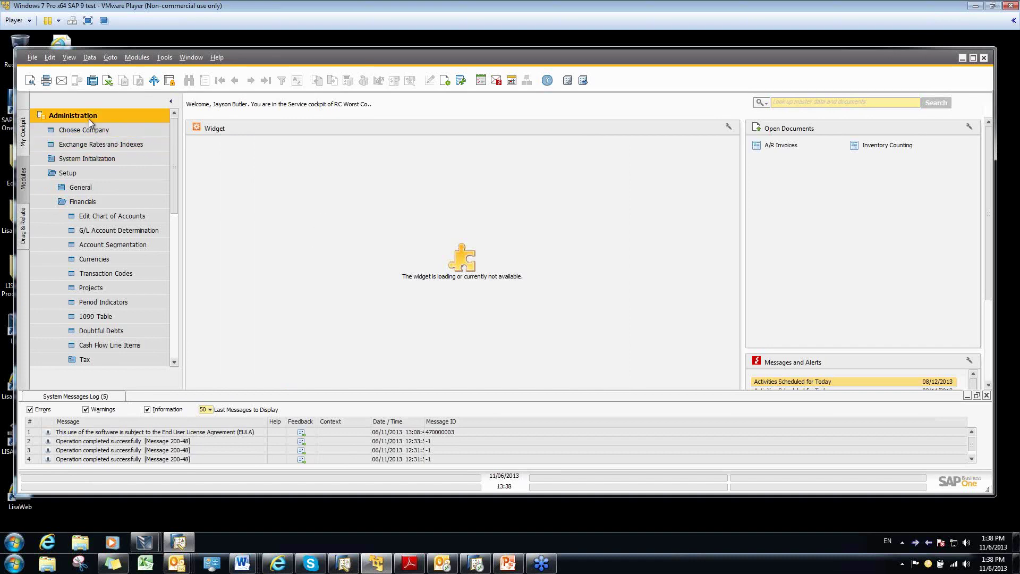
Step: Review the status of the 2006 and 2007 posting periods in the system initialization settings, and close the list
click(98, 158)
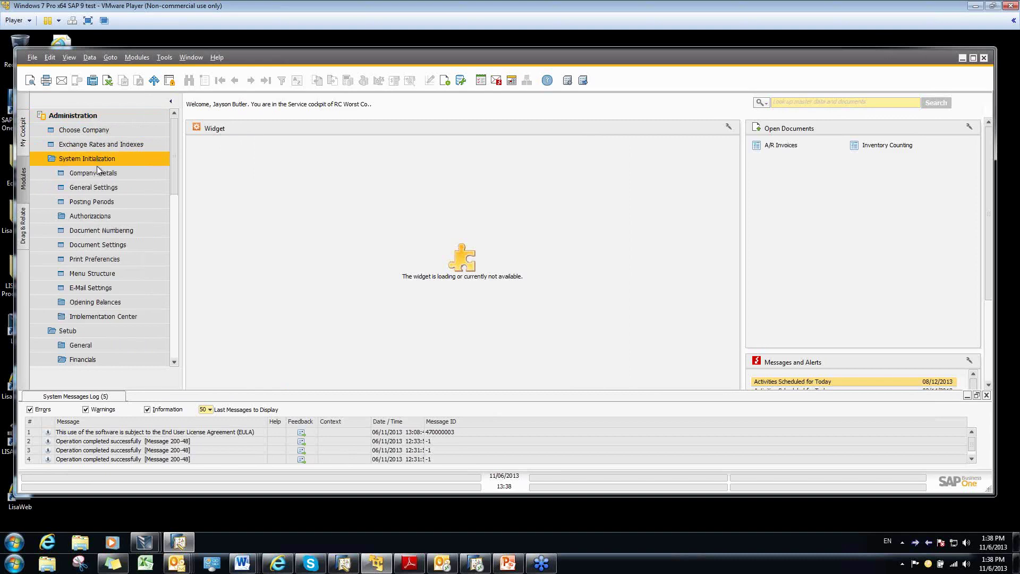
click(101, 203)
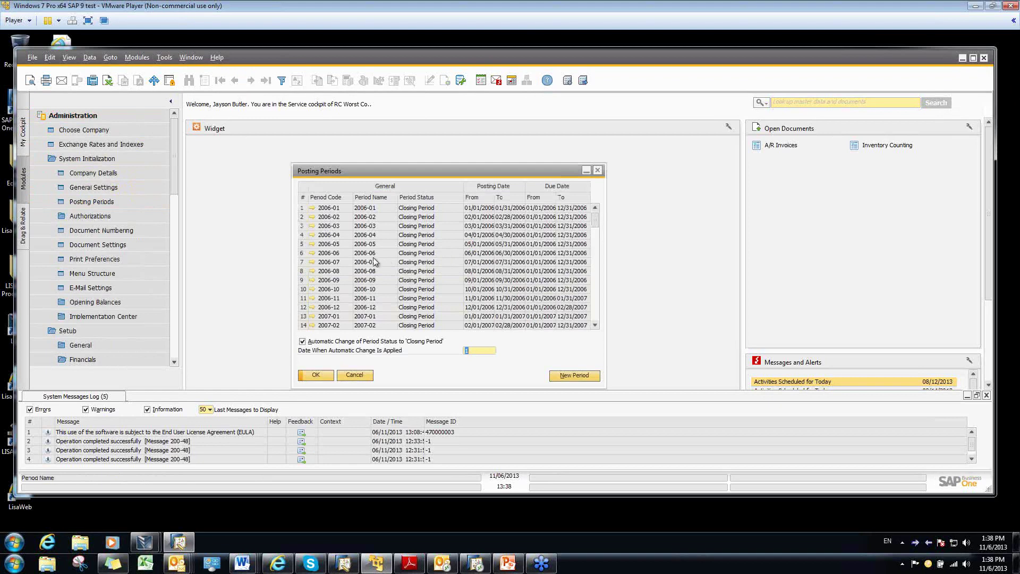
scroll(405, 274, down, 3)
scroll(405, 274, down, 6)
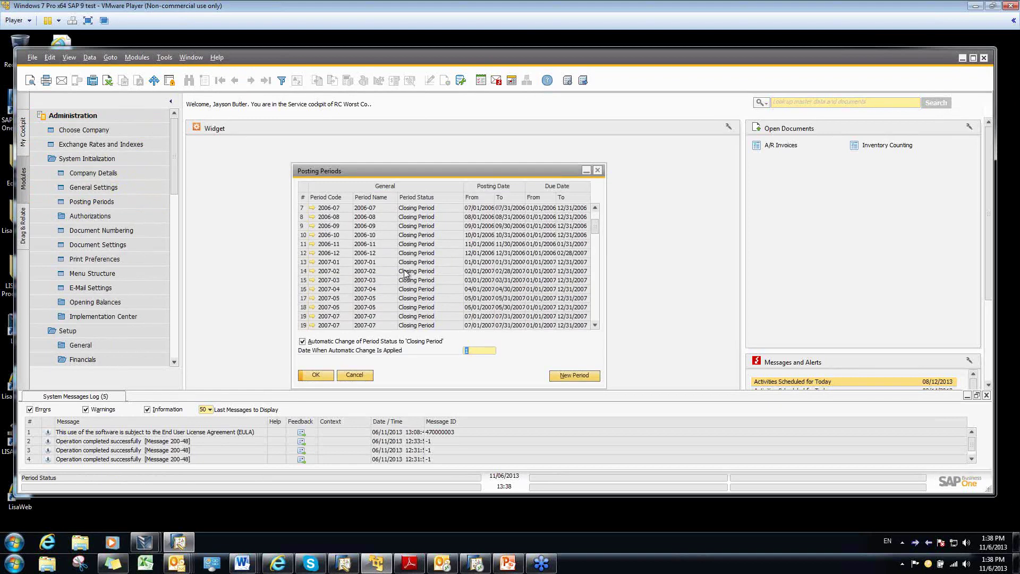
scroll(405, 274, down, 1)
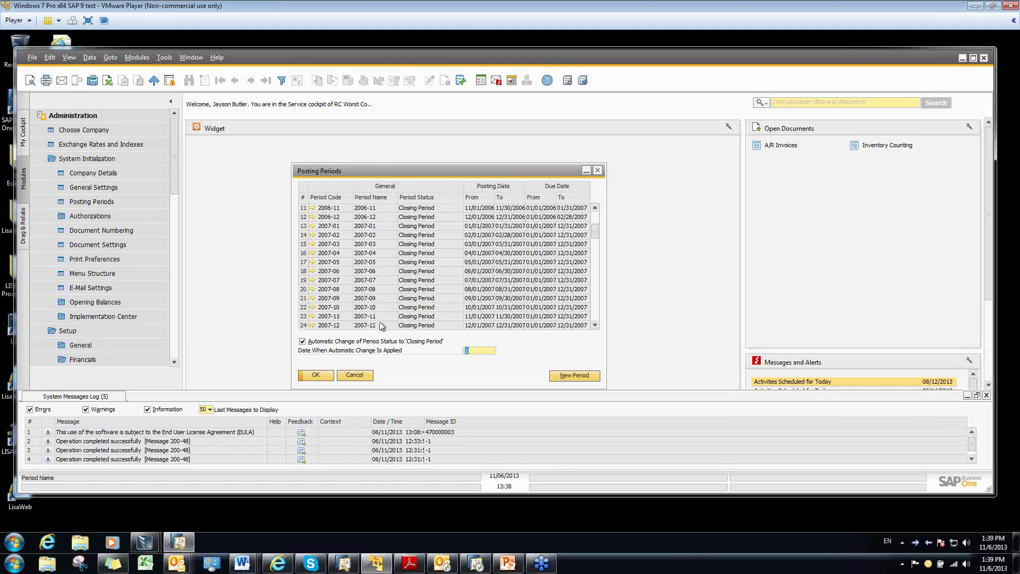
click(350, 376)
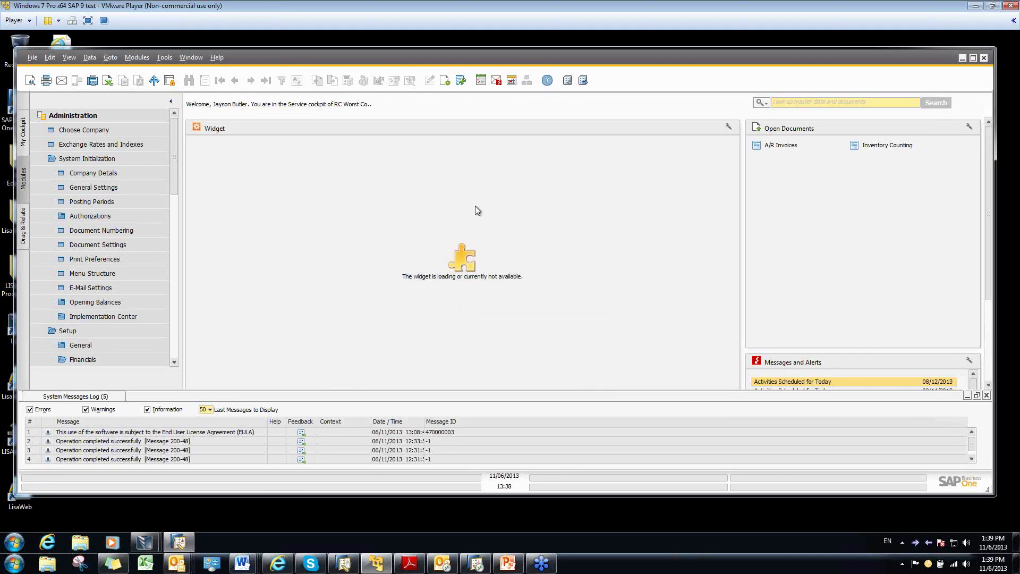
Step: Open the Profit and Loss Statement selection criteria from the financial reports of the Financials module
click(136, 119)
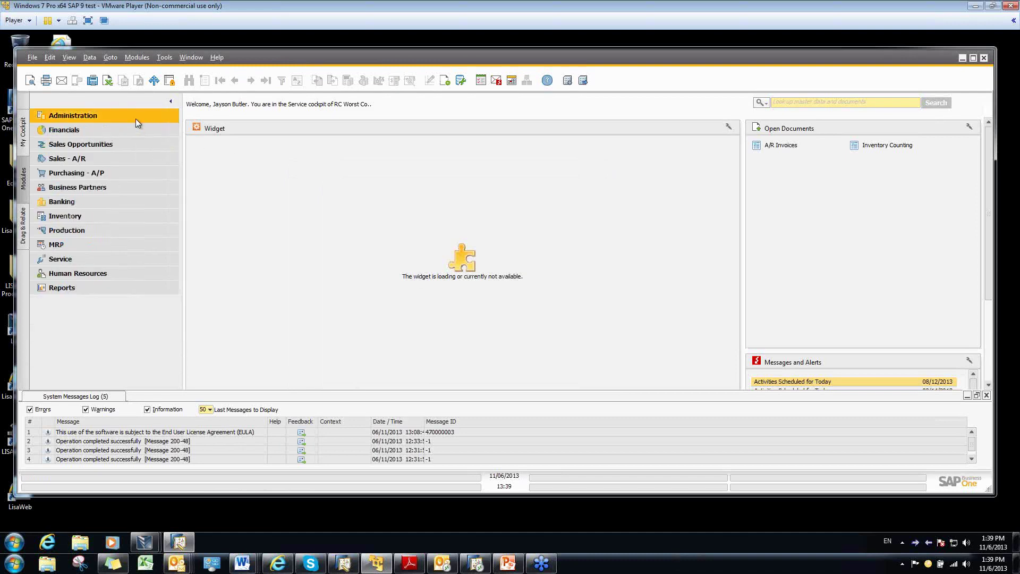
click(132, 131)
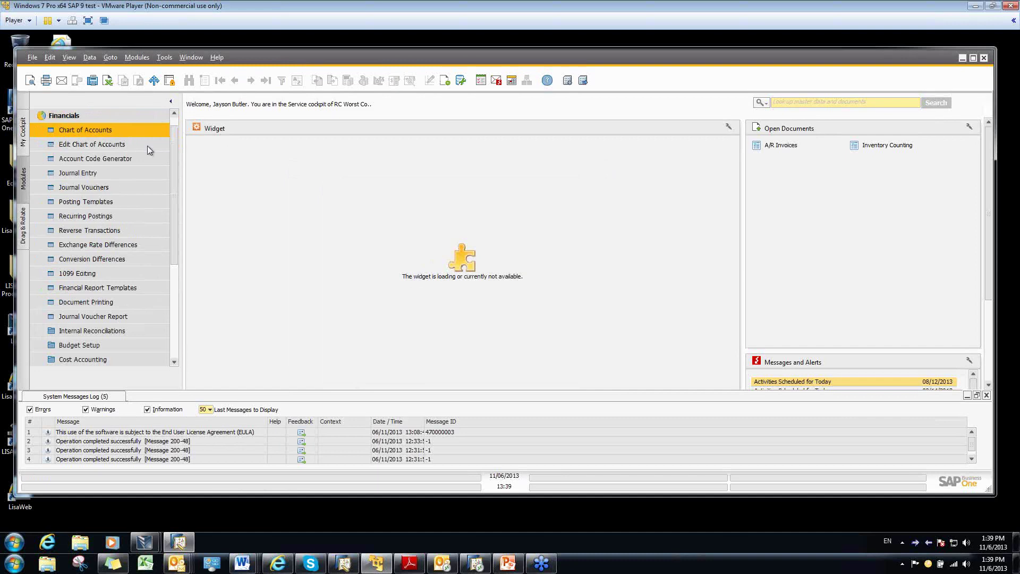
click(174, 362)
click(174, 362)
click(125, 349)
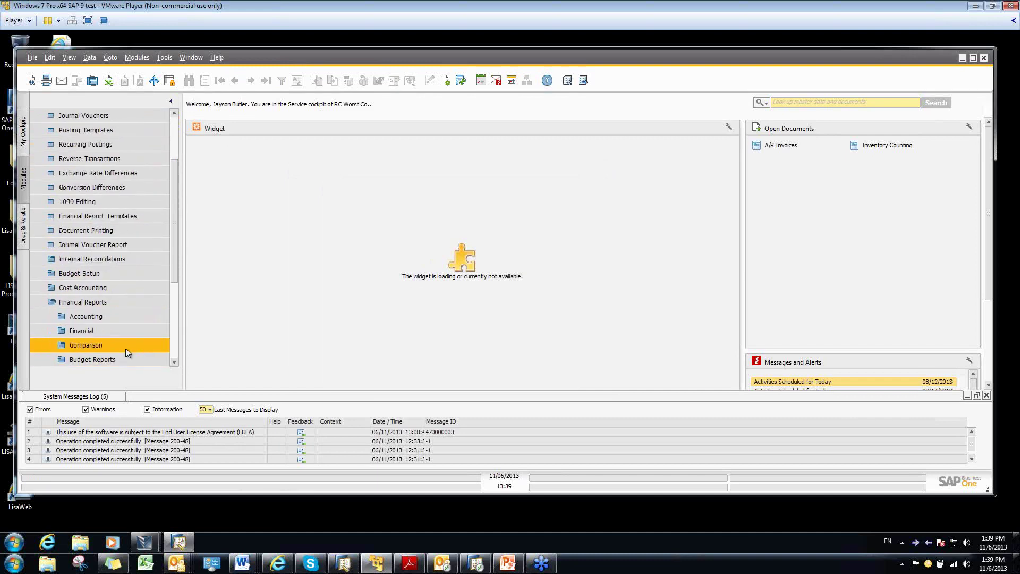
click(109, 333)
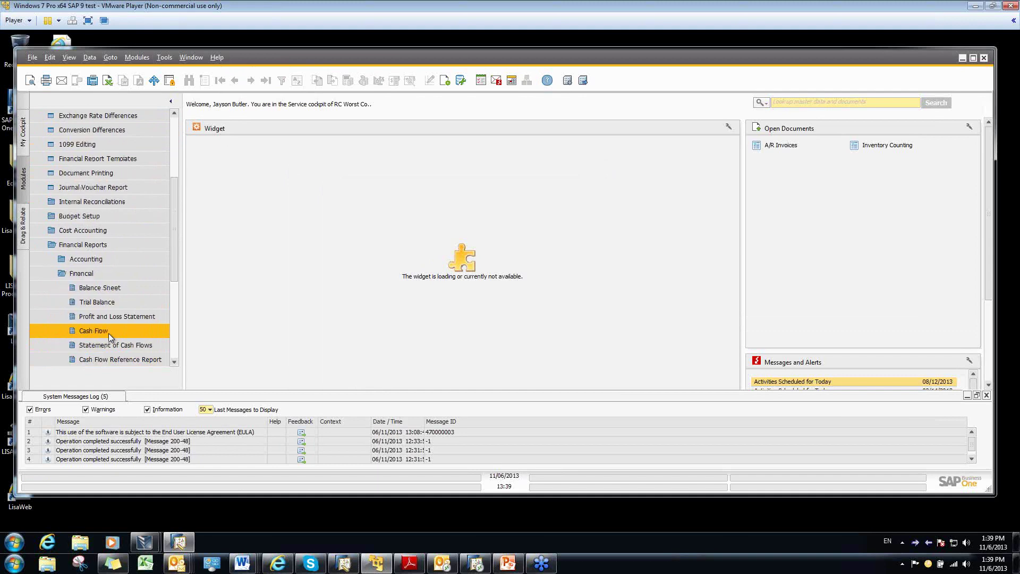
click(112, 317)
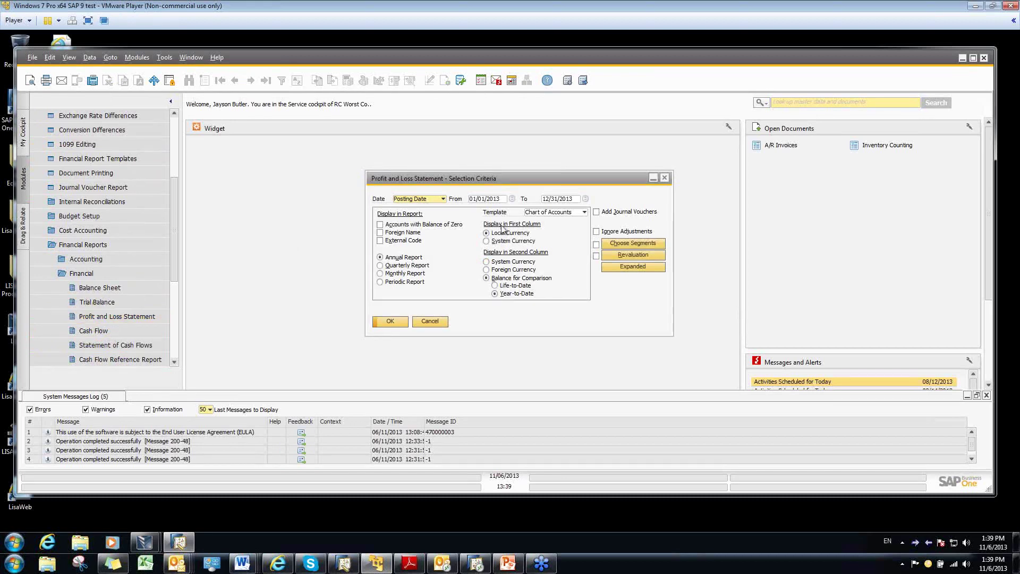
Step: Run the Profit and Loss Statement for posting dates from 01/01/2007 to 12/31/2007
click(502, 199)
click(502, 198)
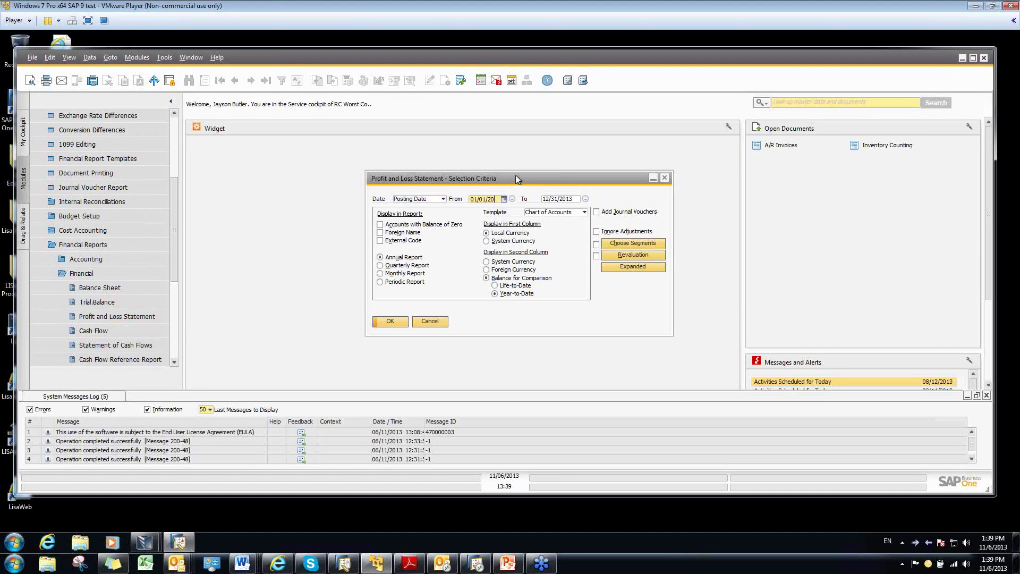
text(07)
click(576, 200)
click(574, 198)
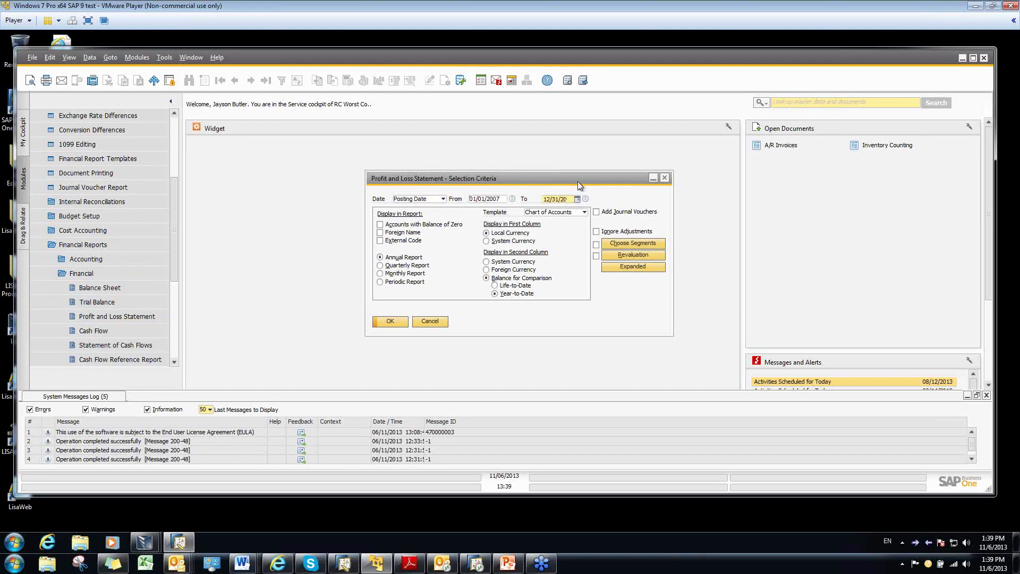
text(000)
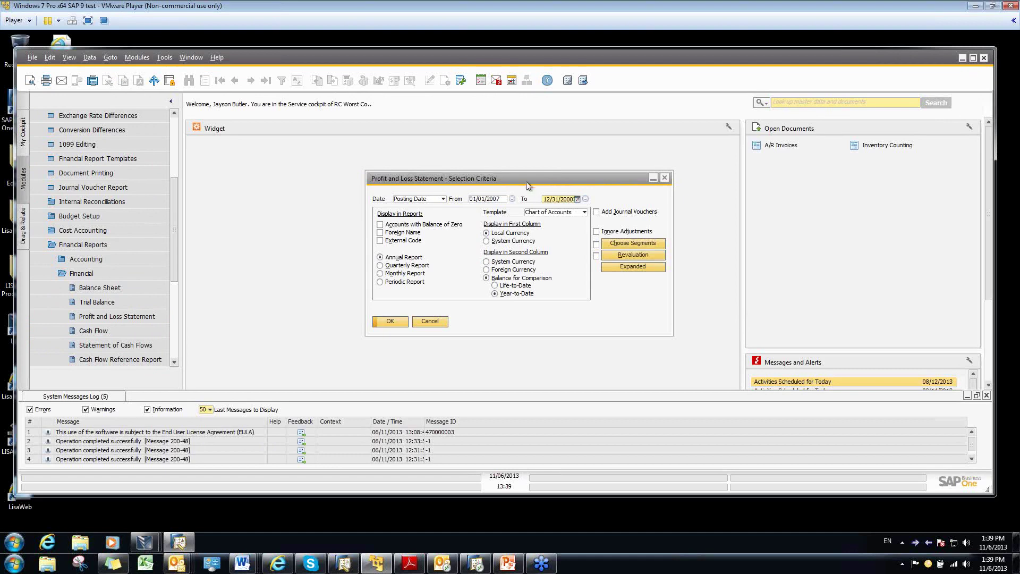
click(394, 322)
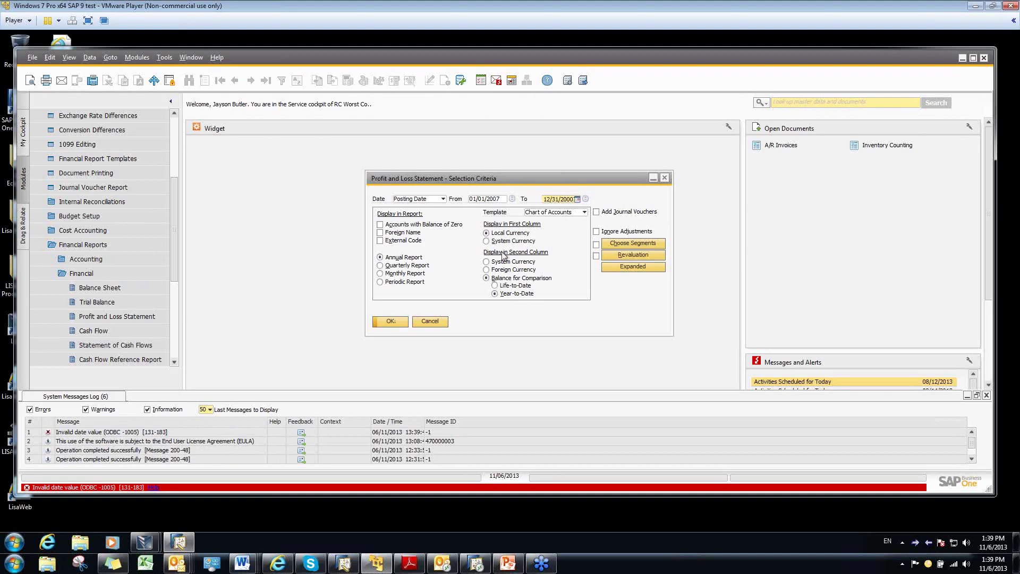
click(571, 199)
click(402, 320)
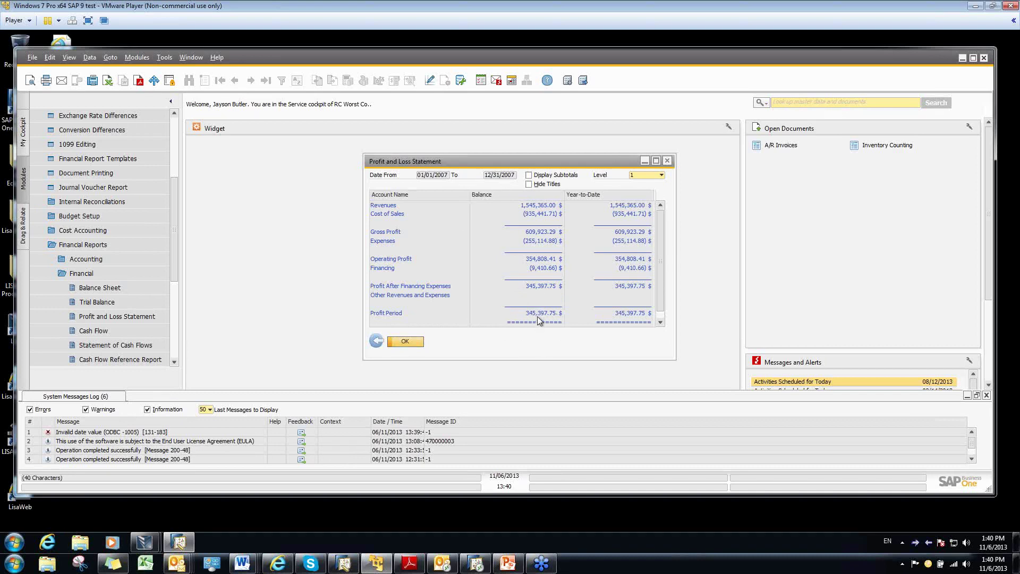
Step: Move the profit and loss report and its selection criteria aside, and open the Period-End Closing utility under Administration
drag(561, 162, 834, 93)
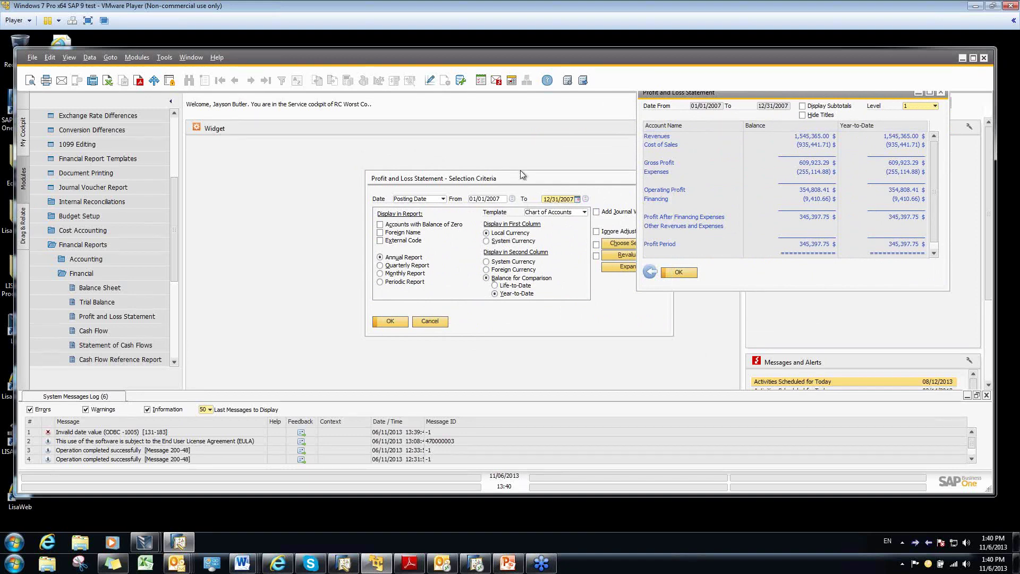
drag(529, 179, 633, 132)
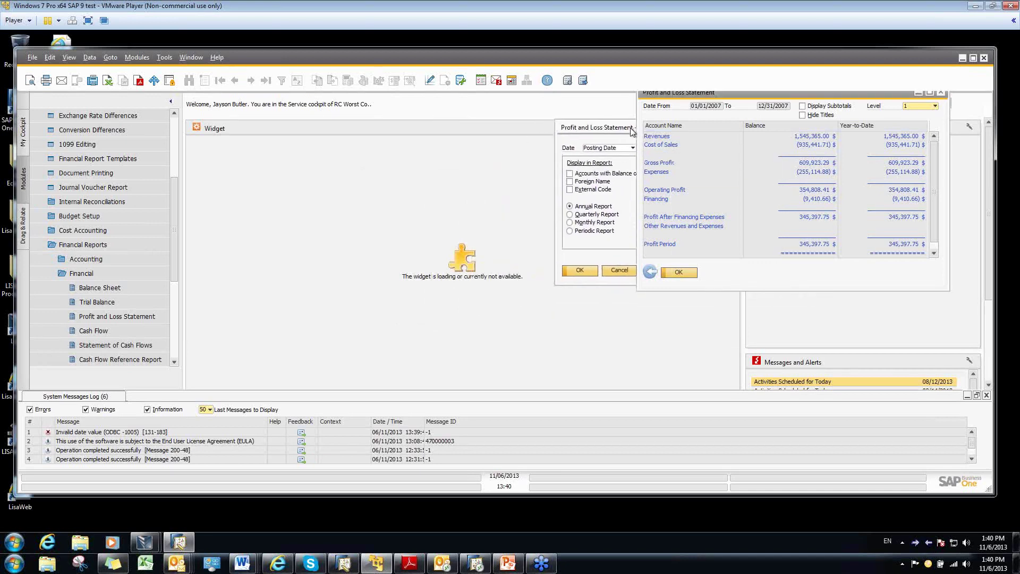
click(174, 131)
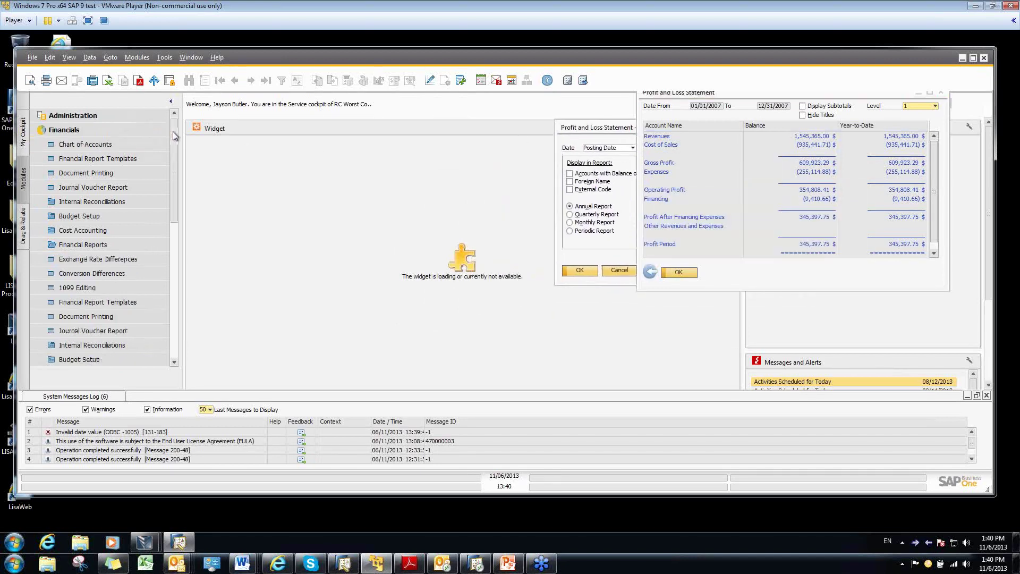
click(139, 116)
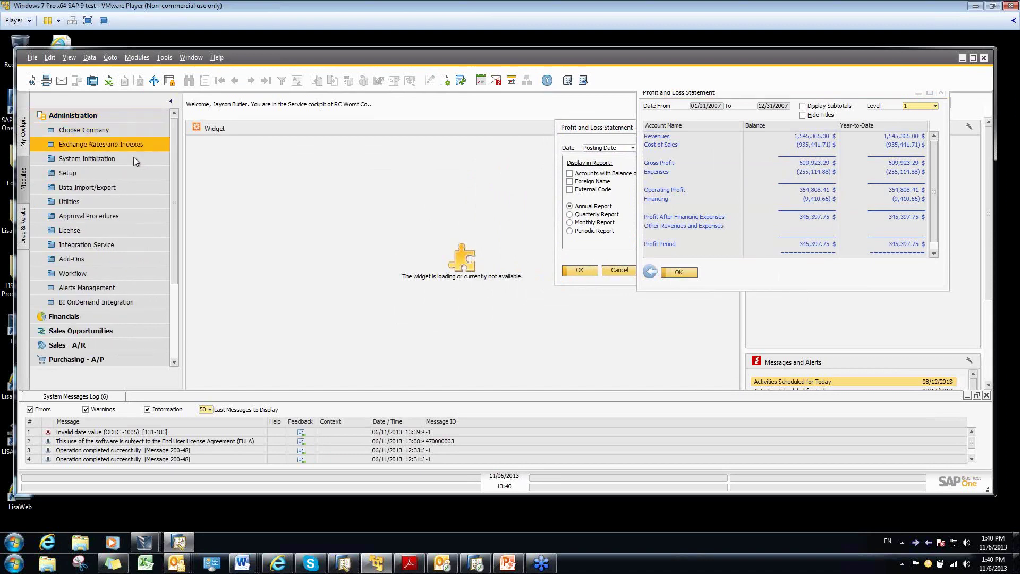
click(85, 203)
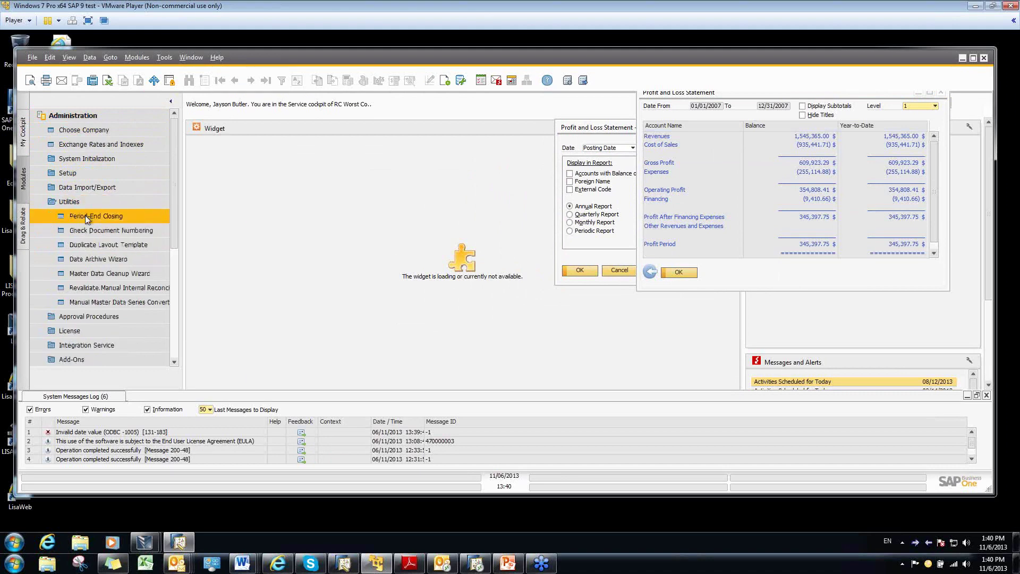
click(85, 216)
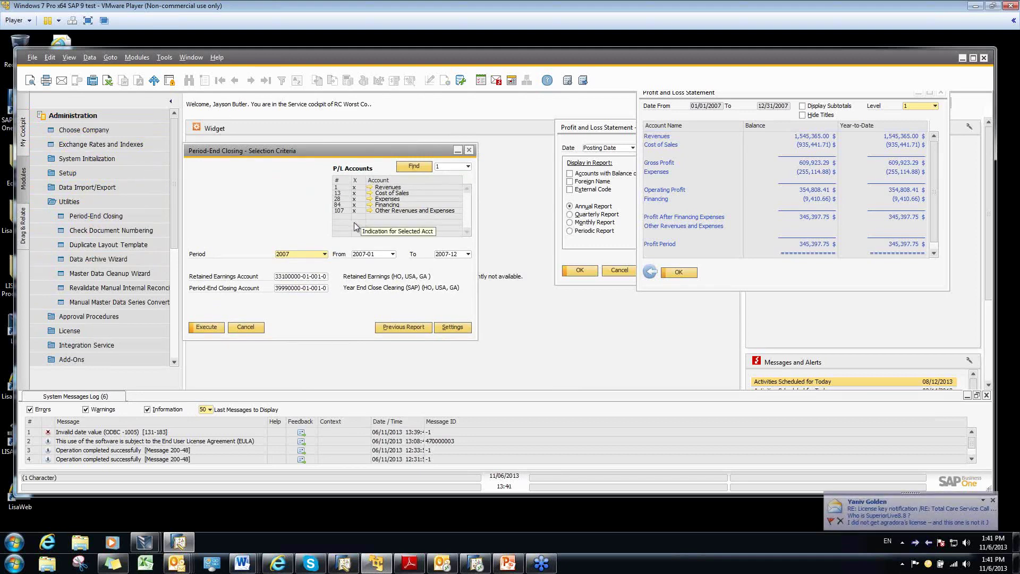
Step: Set the closing period to 2007, from 2007-01 to 2007-12, and run the period-end closing selection
click(325, 254)
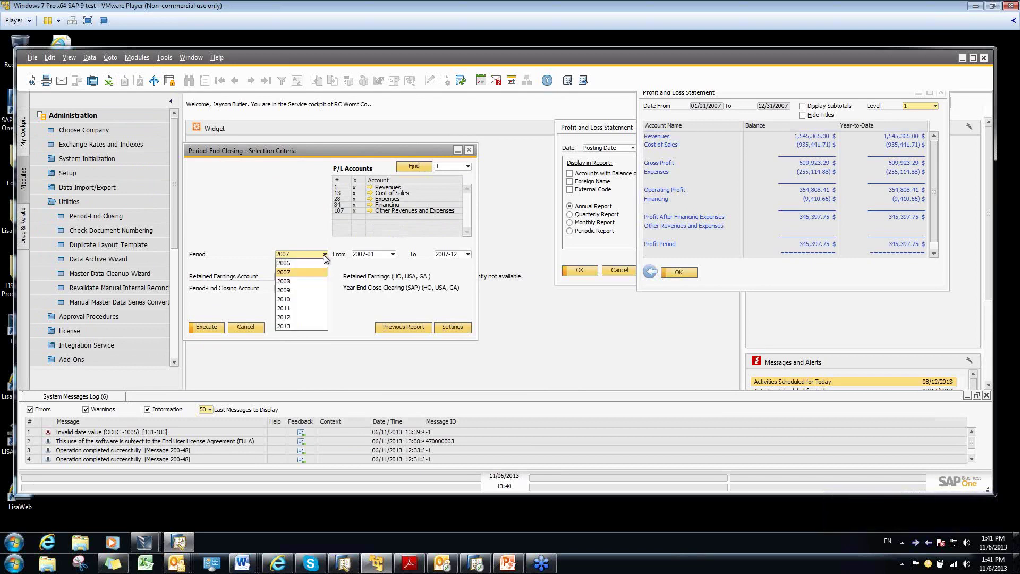
click(294, 273)
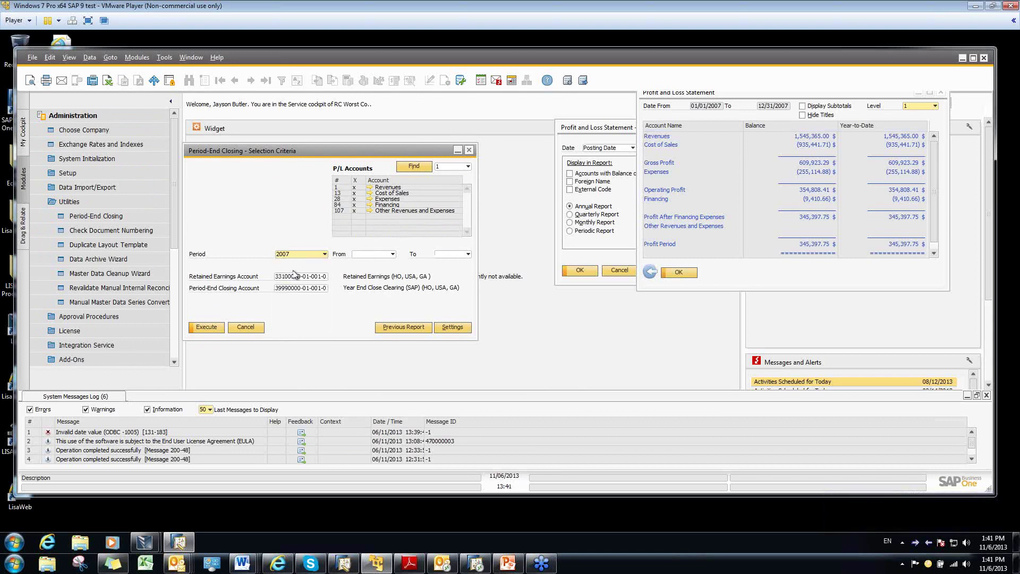
click(392, 255)
click(380, 264)
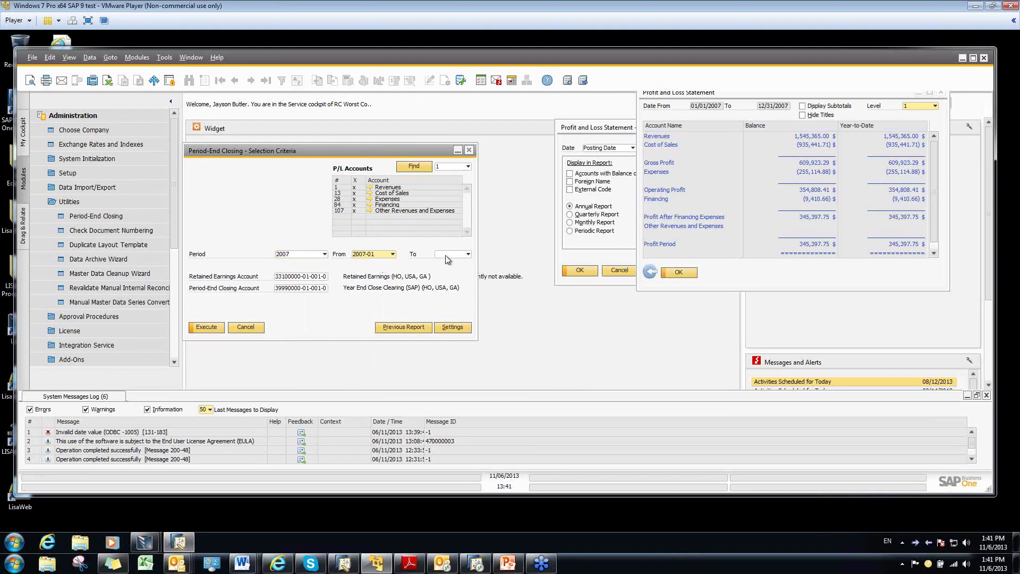
click(468, 255)
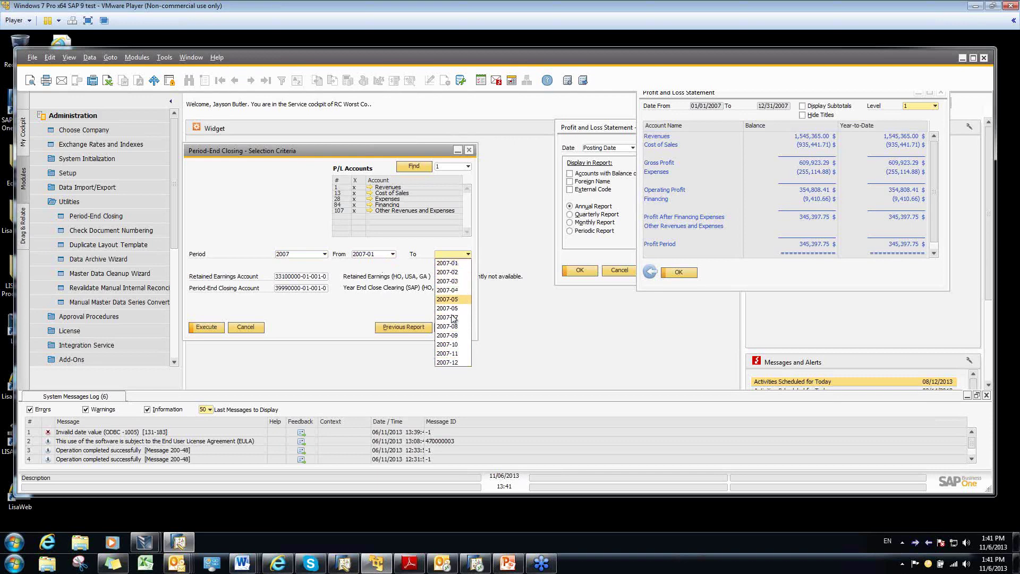
click(449, 364)
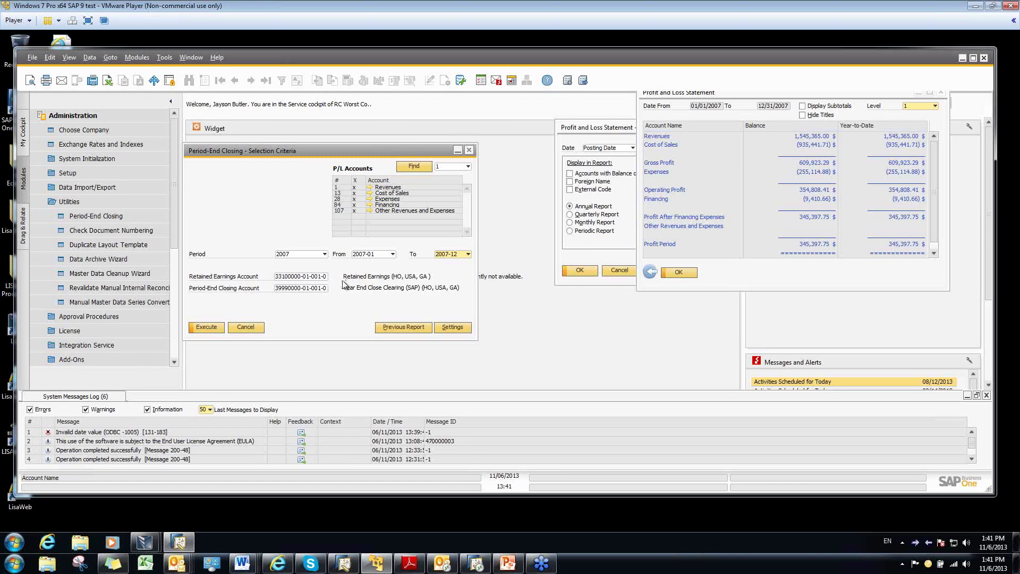
click(207, 327)
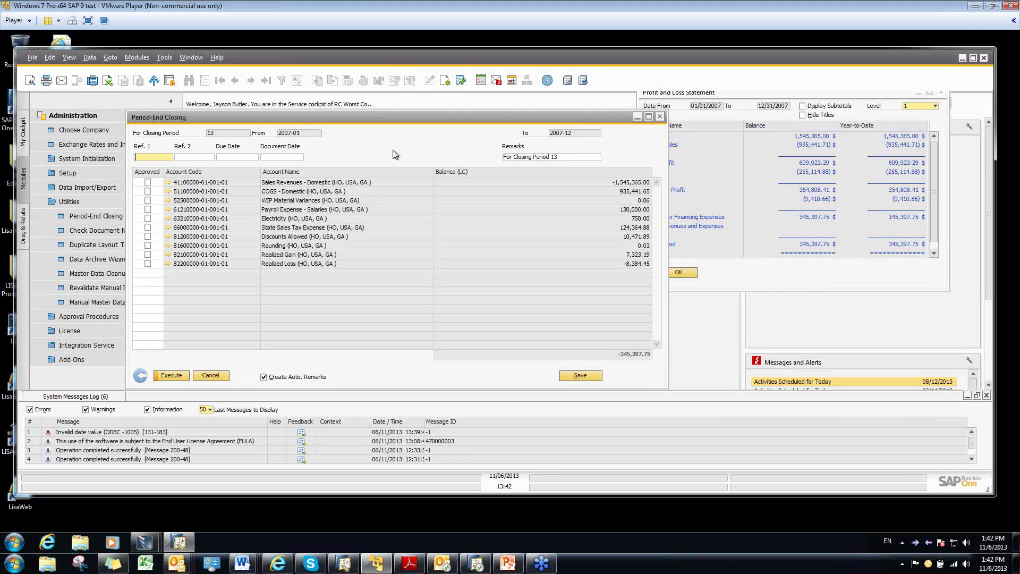
Step: Set the closing's due date and document date to 12/31/2007 and the remarks to "Fiscal Year End close 2007"
click(241, 157)
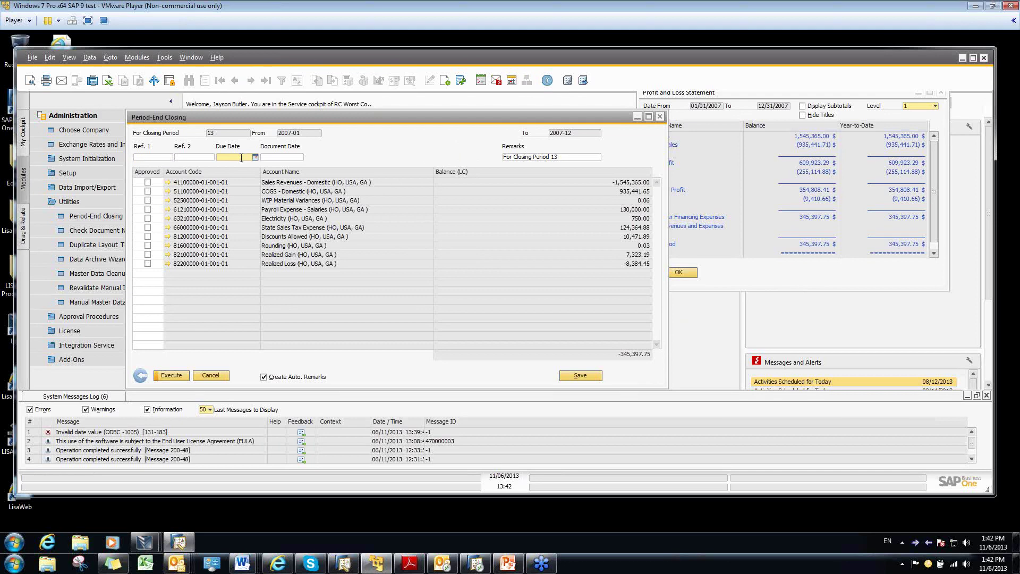
text(12/31/2007)
key(Tab)
text(123107)
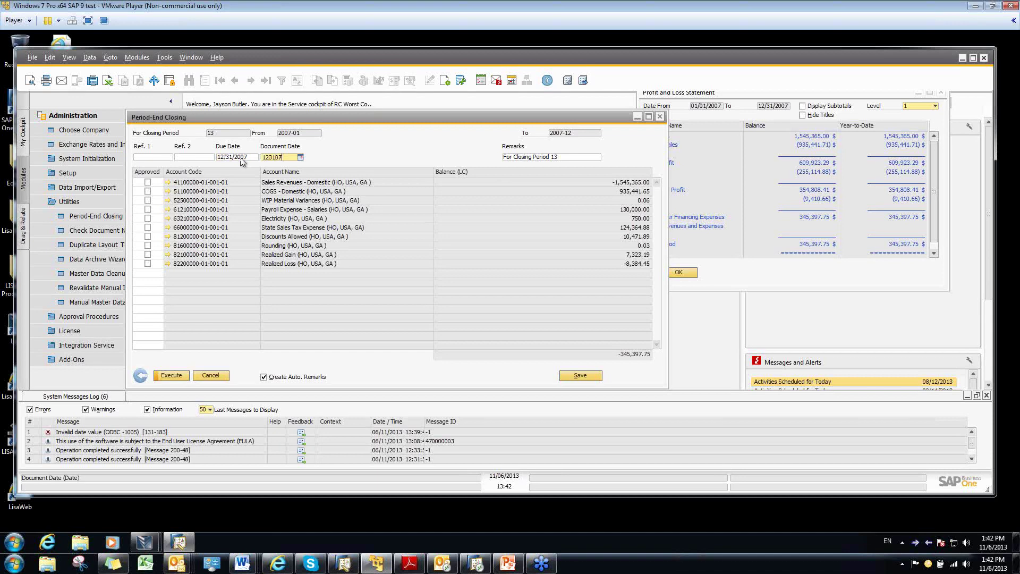
key(Tab)
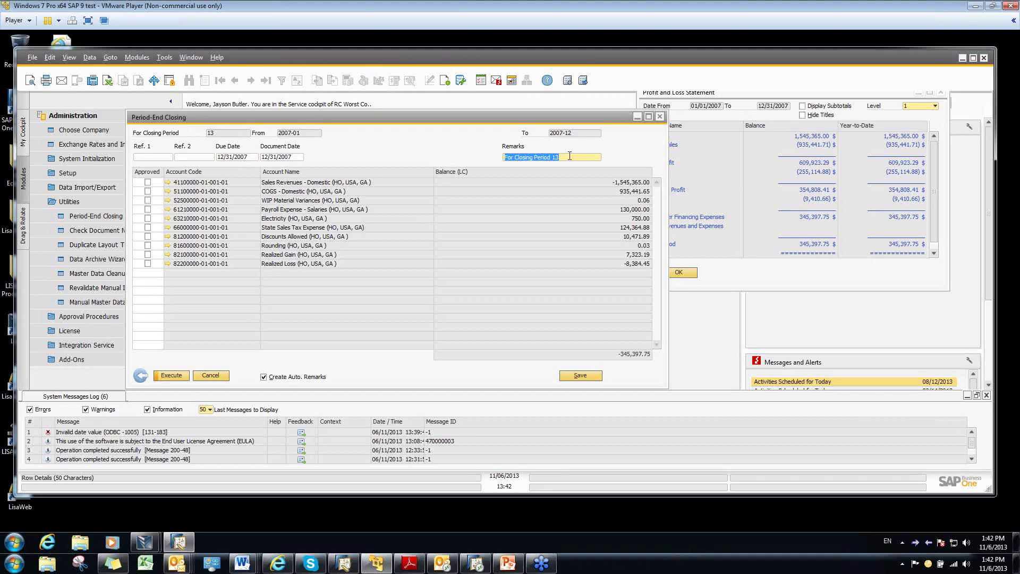
key(BackSpace)
text(Fiscal Year End close 2007)
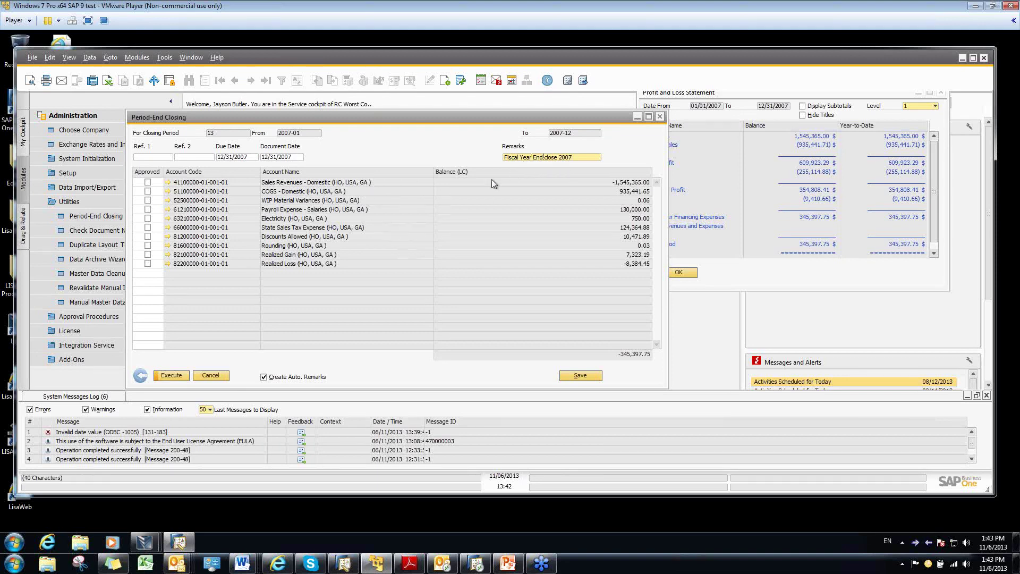
Step: Approve all listed profit and loss accounts and execute the period-end closing
double_click(154, 174)
click(176, 377)
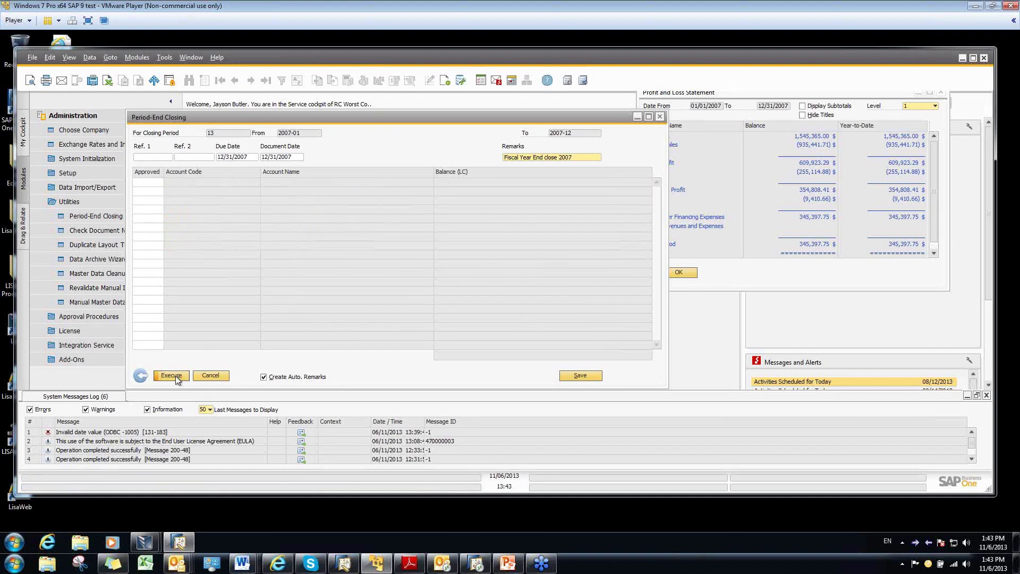
Step: Close the Period-End Closing windows and the Profit and Loss Statement report
click(210, 376)
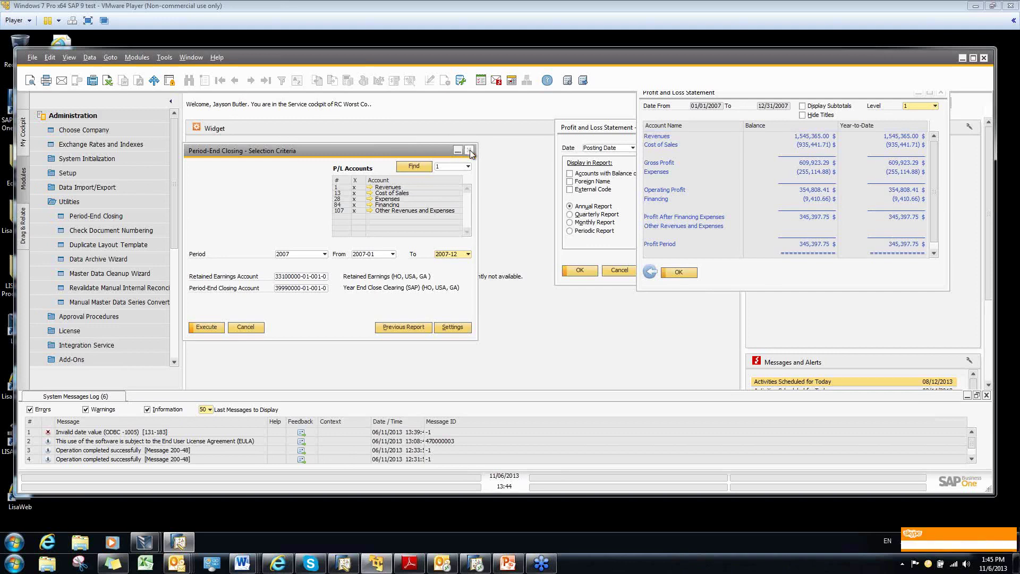
click(244, 327)
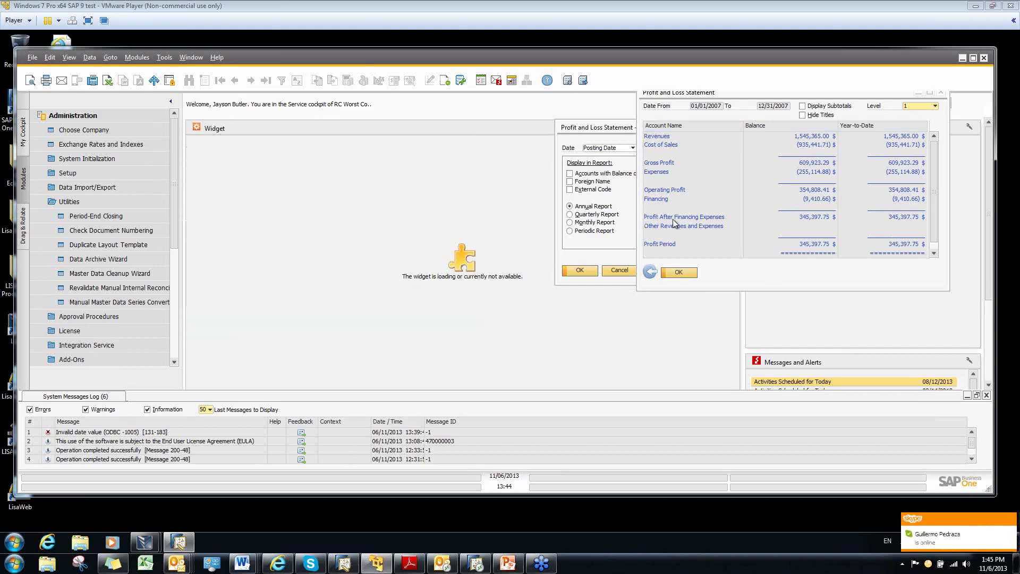
click(941, 93)
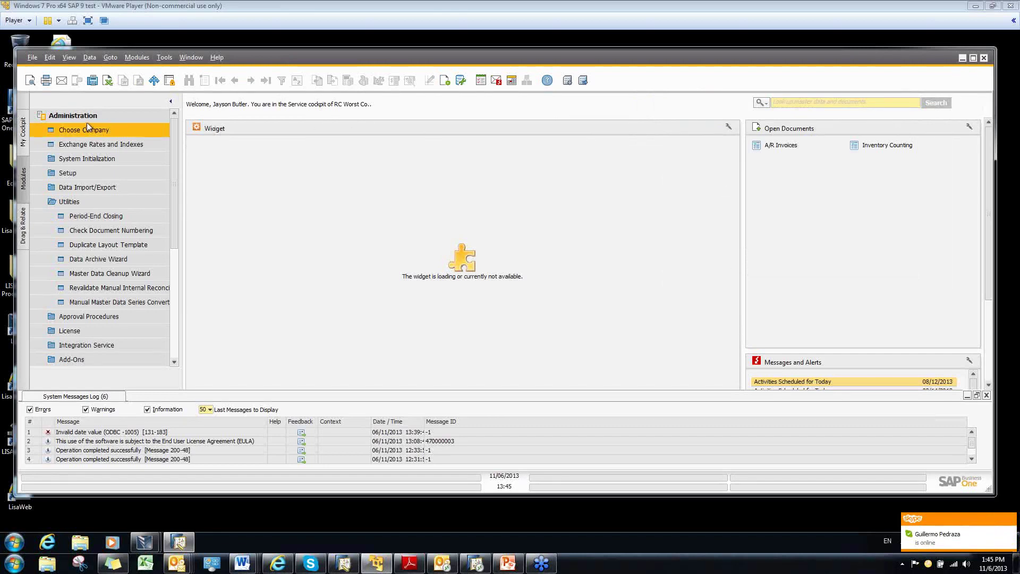
Step: Open the Posting Periods list under System Initialization, check its last periods, and start a new posting period
click(95, 158)
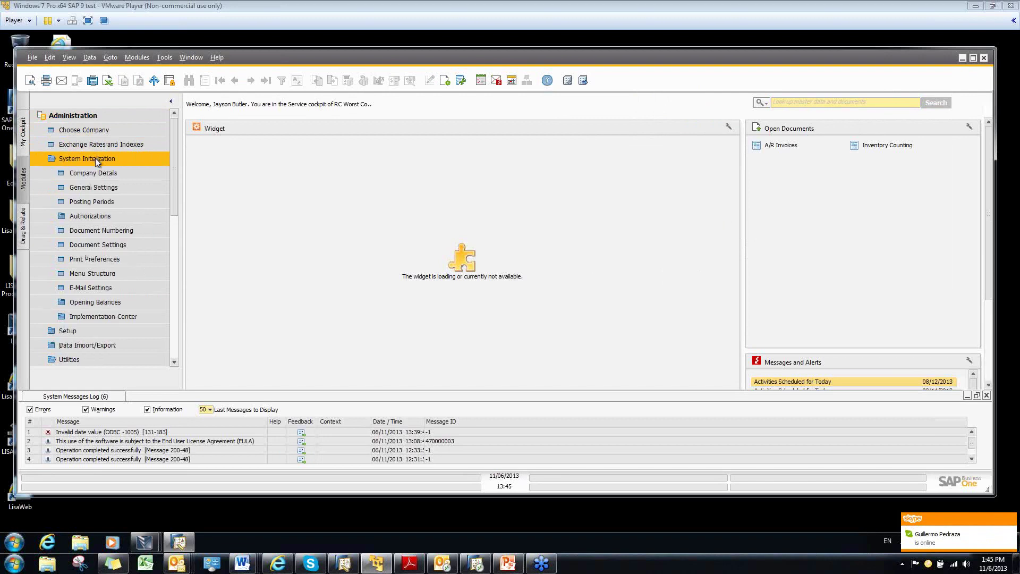
click(94, 202)
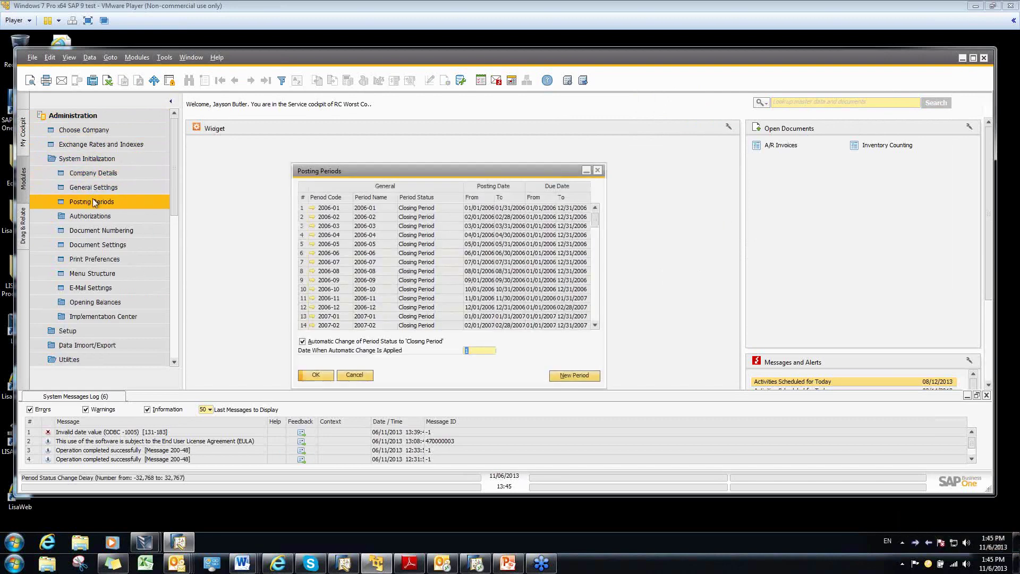
scroll(594, 223, down, 1)
drag(598, 232, 602, 342)
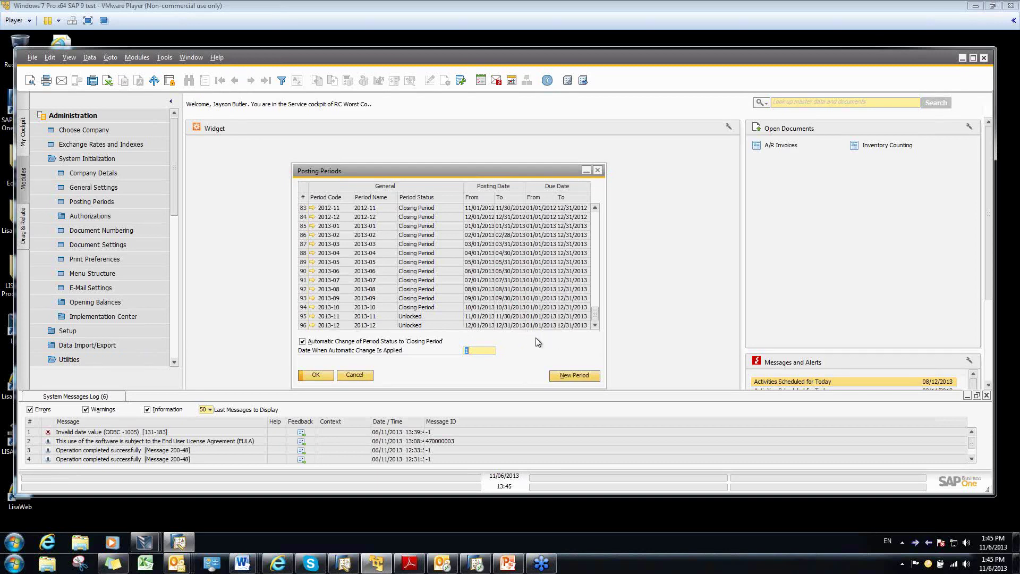
click(577, 377)
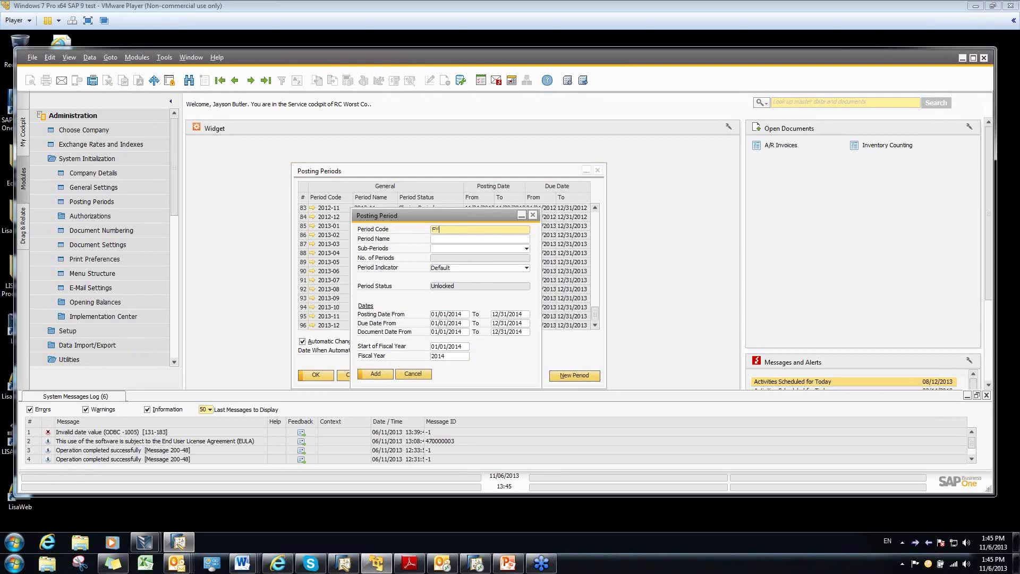
Step: Enter period code FY 2014 and period name FY 2017, and set the sub-periods to Months
text(2014)
click(448, 242)
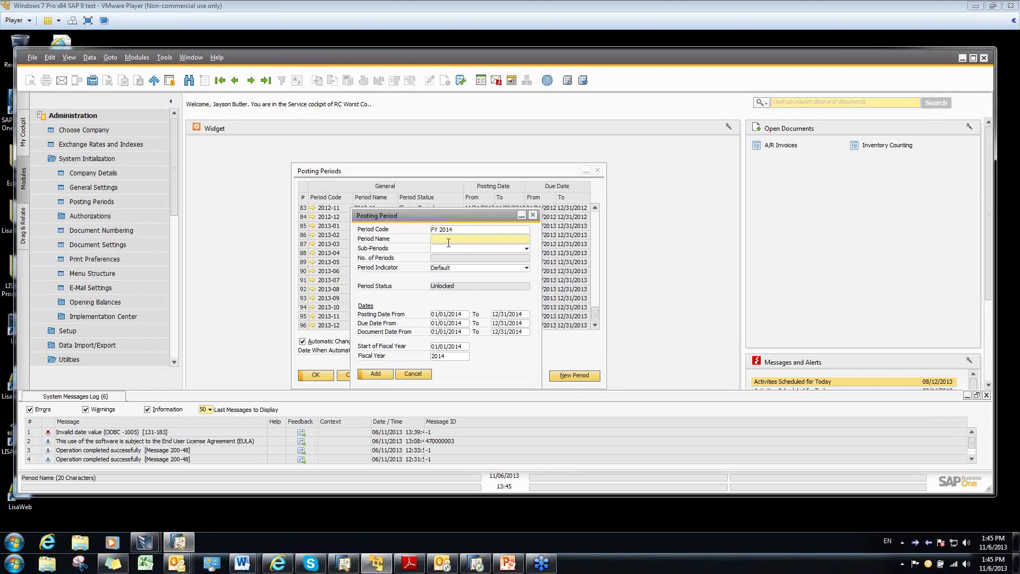
text(FY 2017)
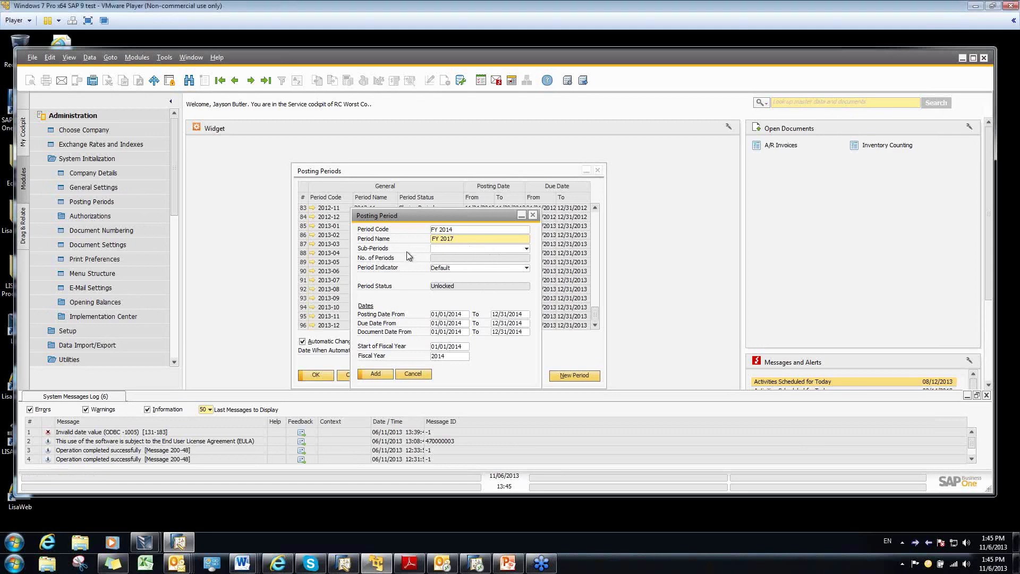
click(528, 248)
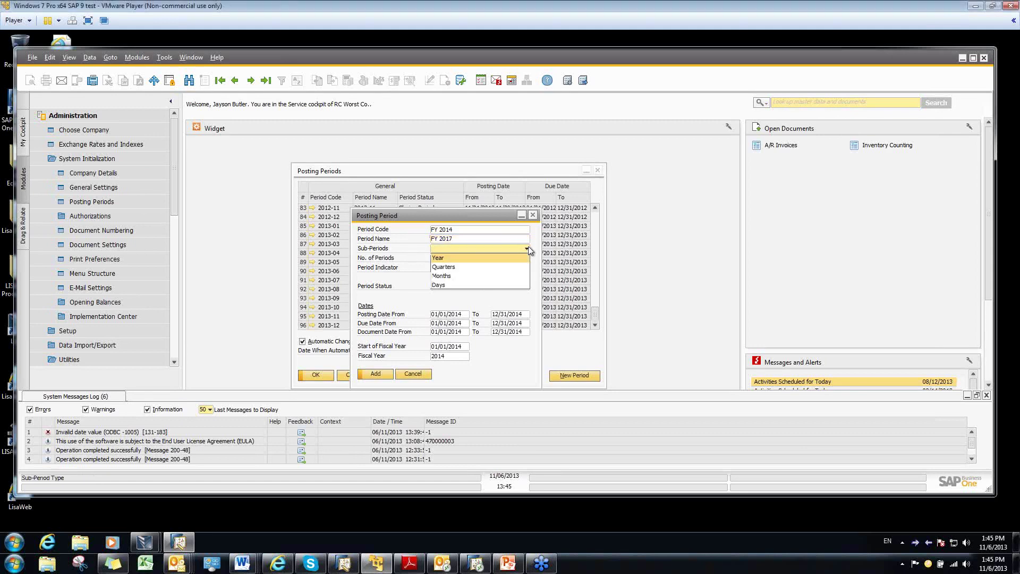
click(460, 279)
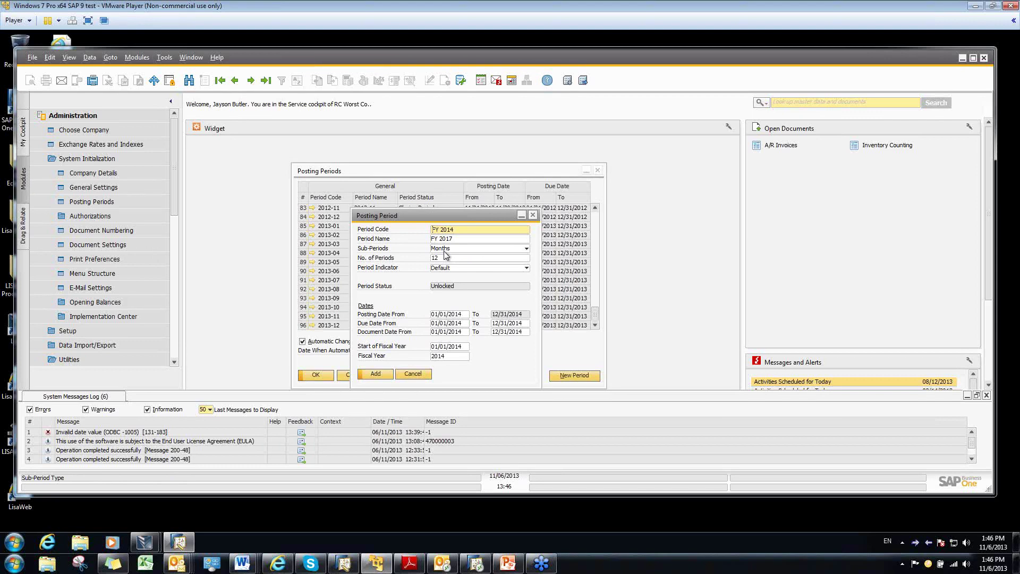
Step: Correct the new posting period's name to FY 2014
click(462, 239)
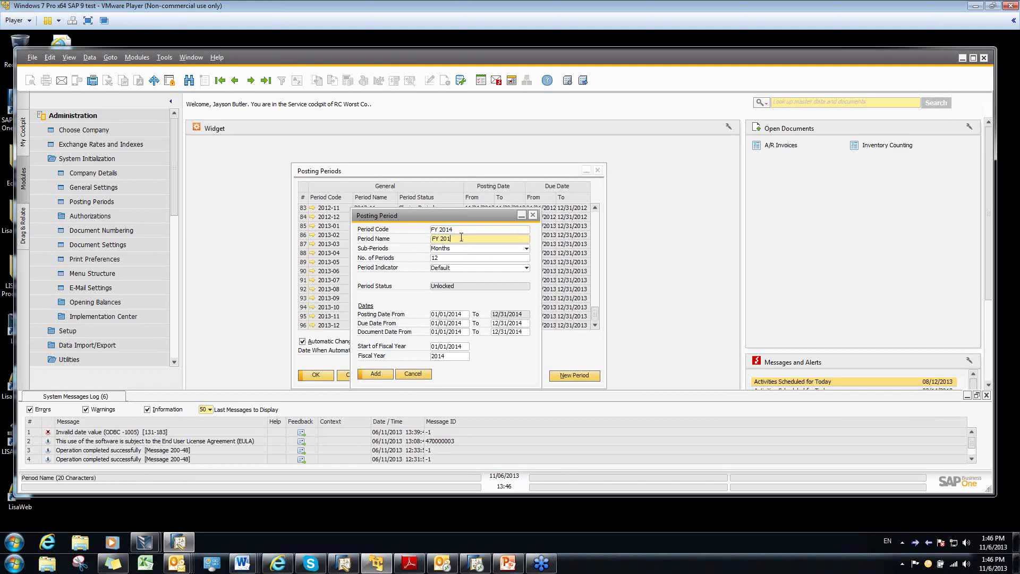
text(4)
click(463, 229)
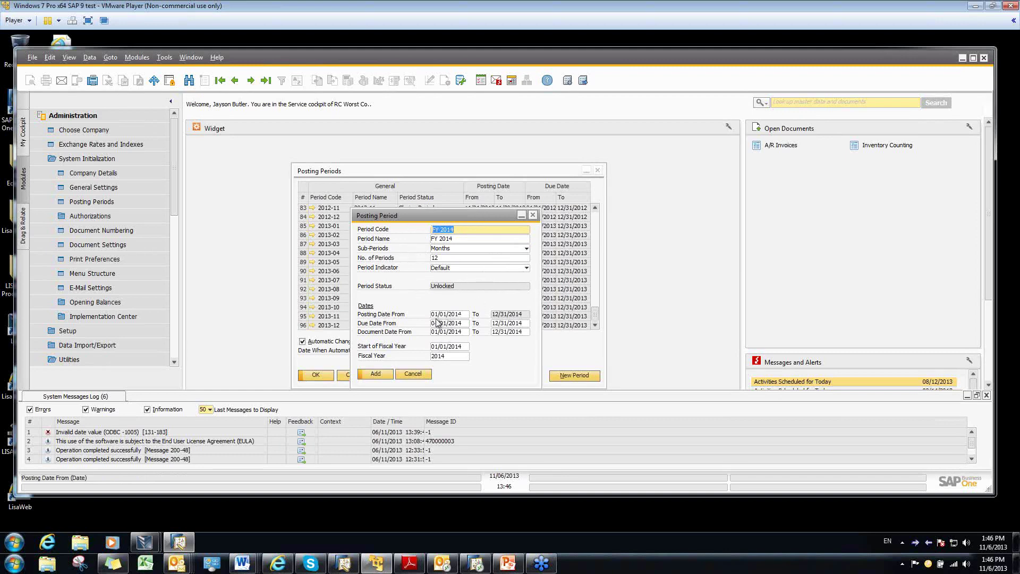
Step: Extend the end of the due date range to 12/31/2015 and add the new posting period
click(519, 323)
click(522, 322)
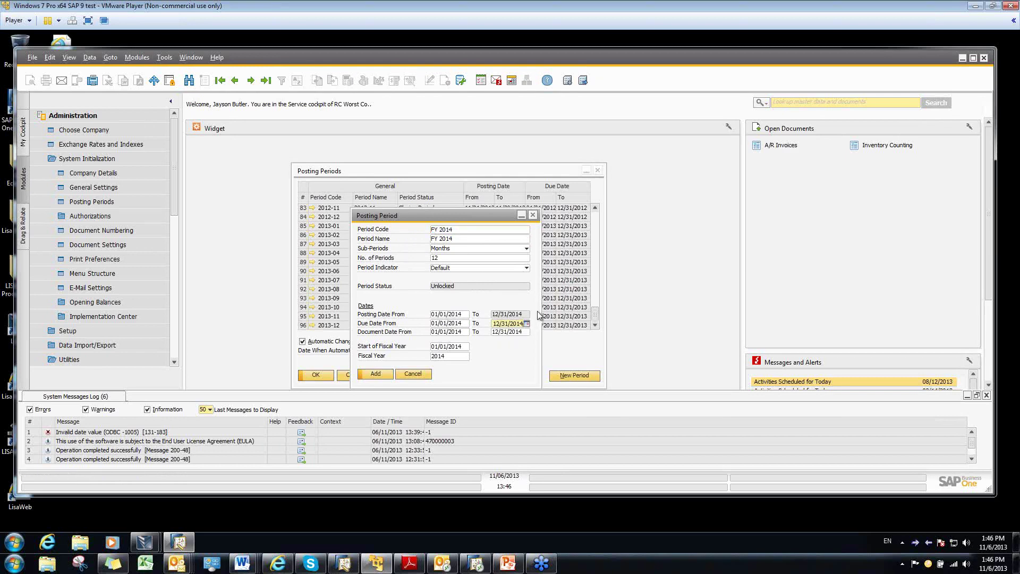
text(5)
click(376, 374)
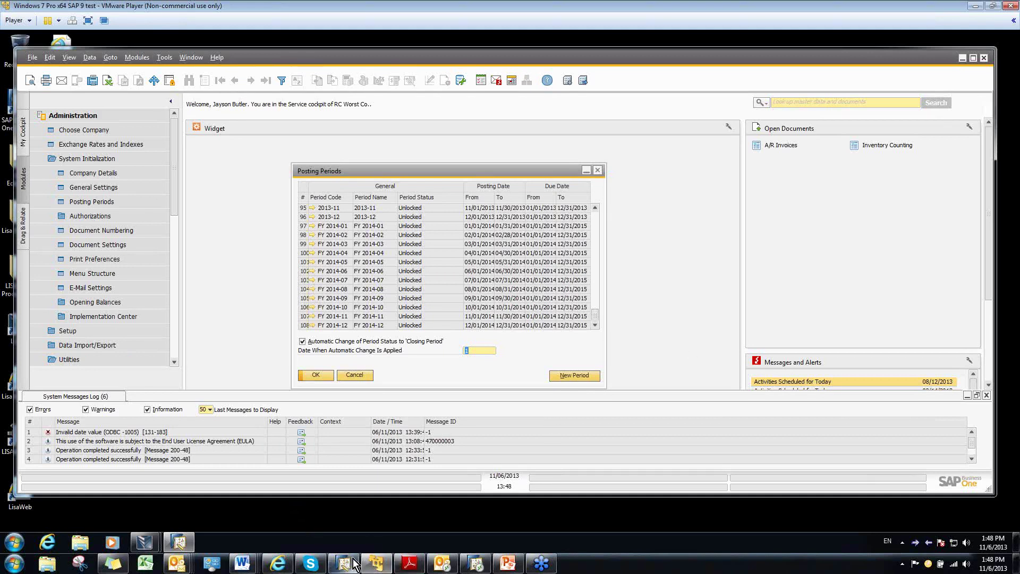
Step: Switch to Internet Explorer, open the Webchats favorite, and select the address of the training videos page
click(277, 564)
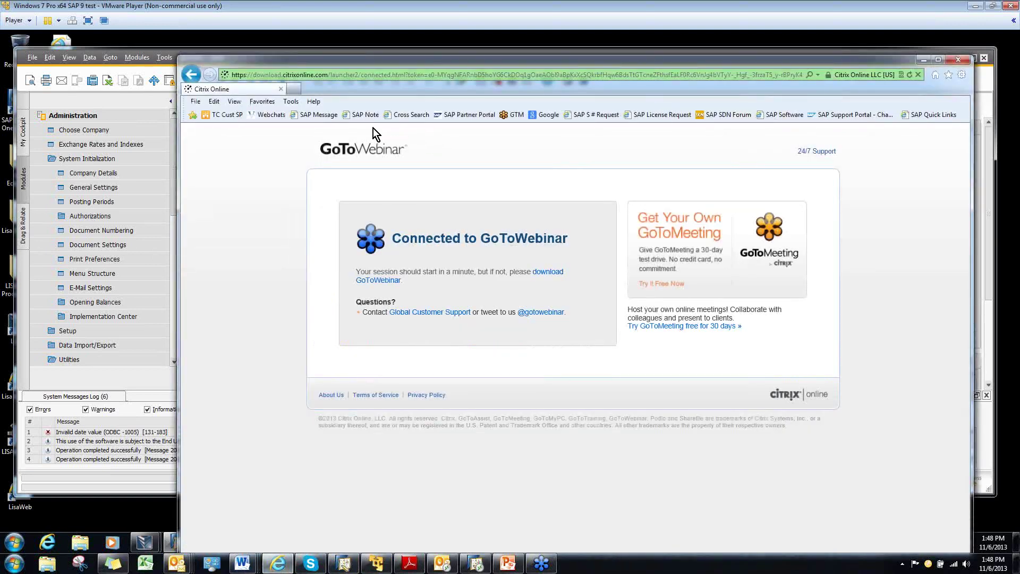
click(269, 116)
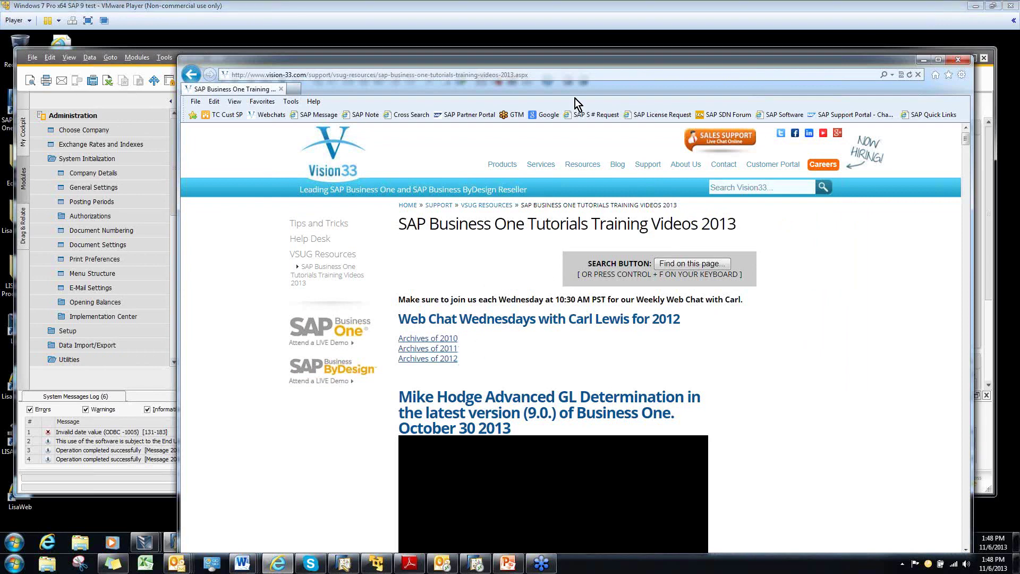
click(537, 77)
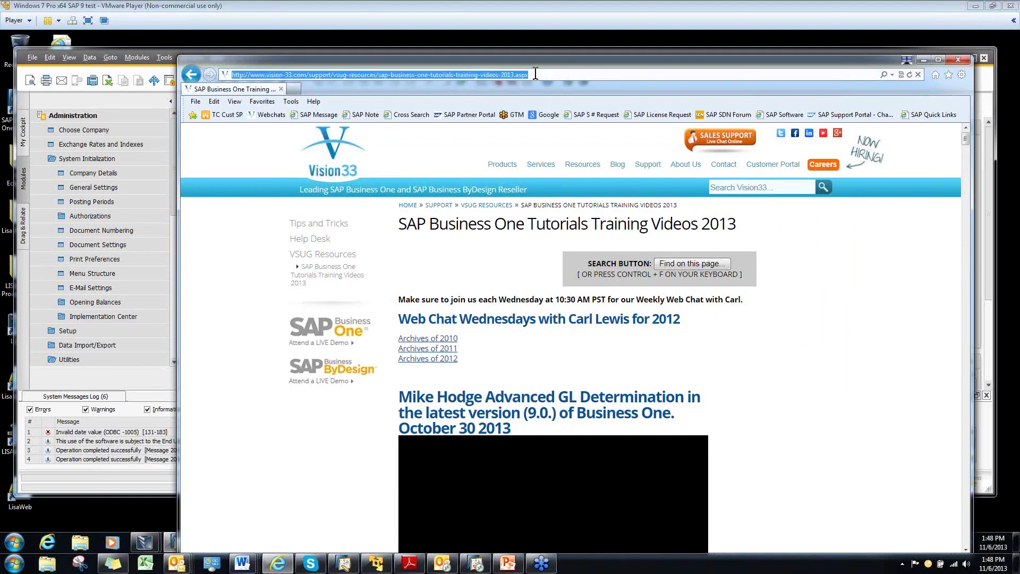